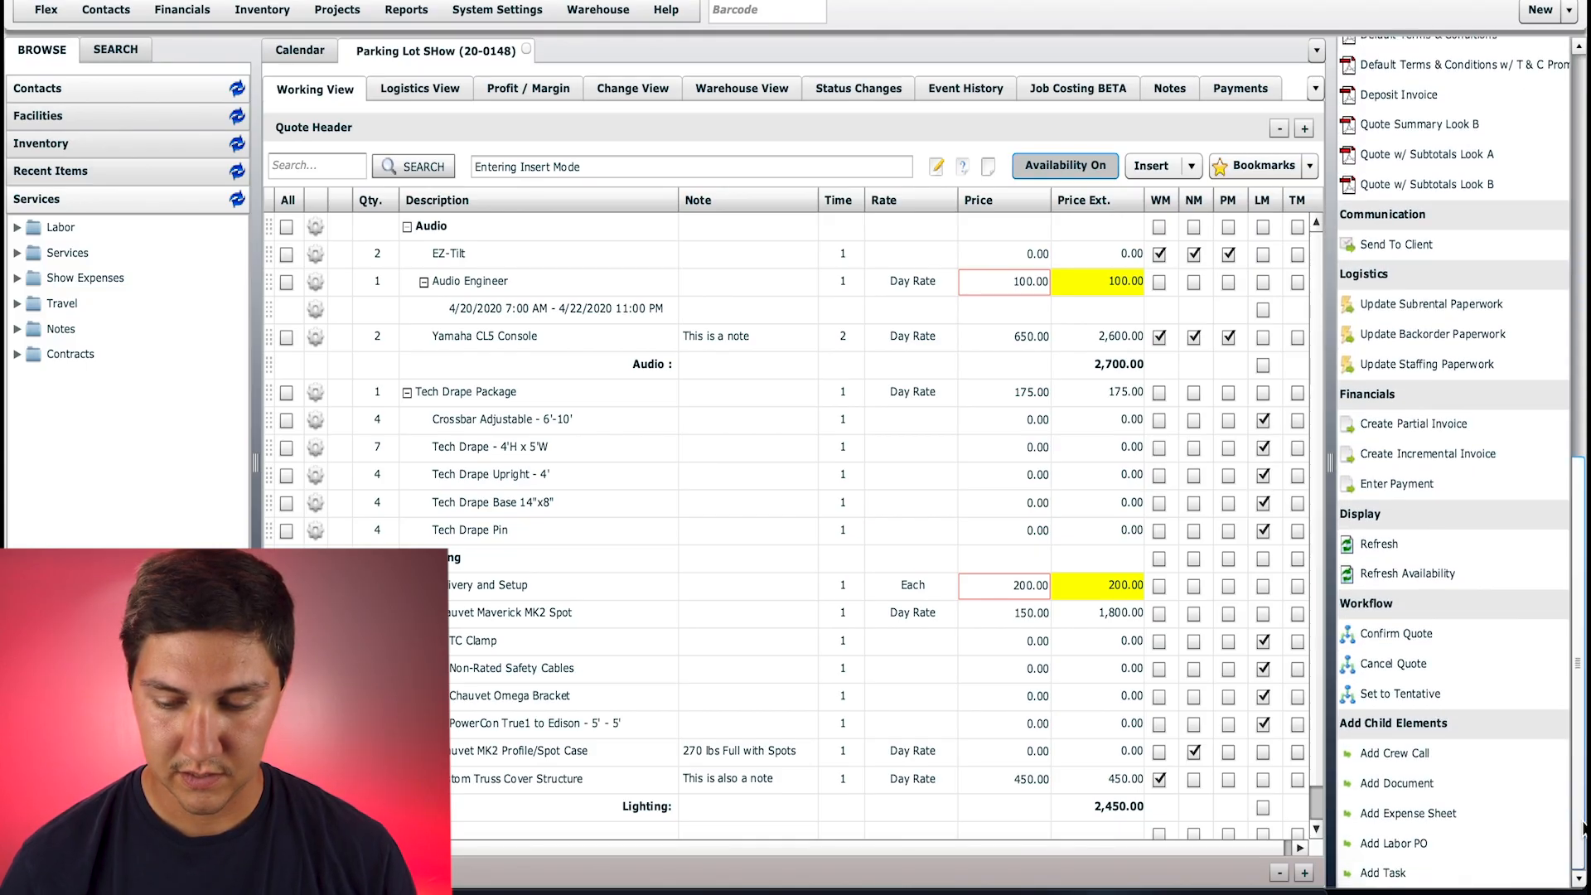
- Confirm the Parking Lot SHow quote and create its pull sheet, accepting the workflow notification for each action
click(1396, 634)
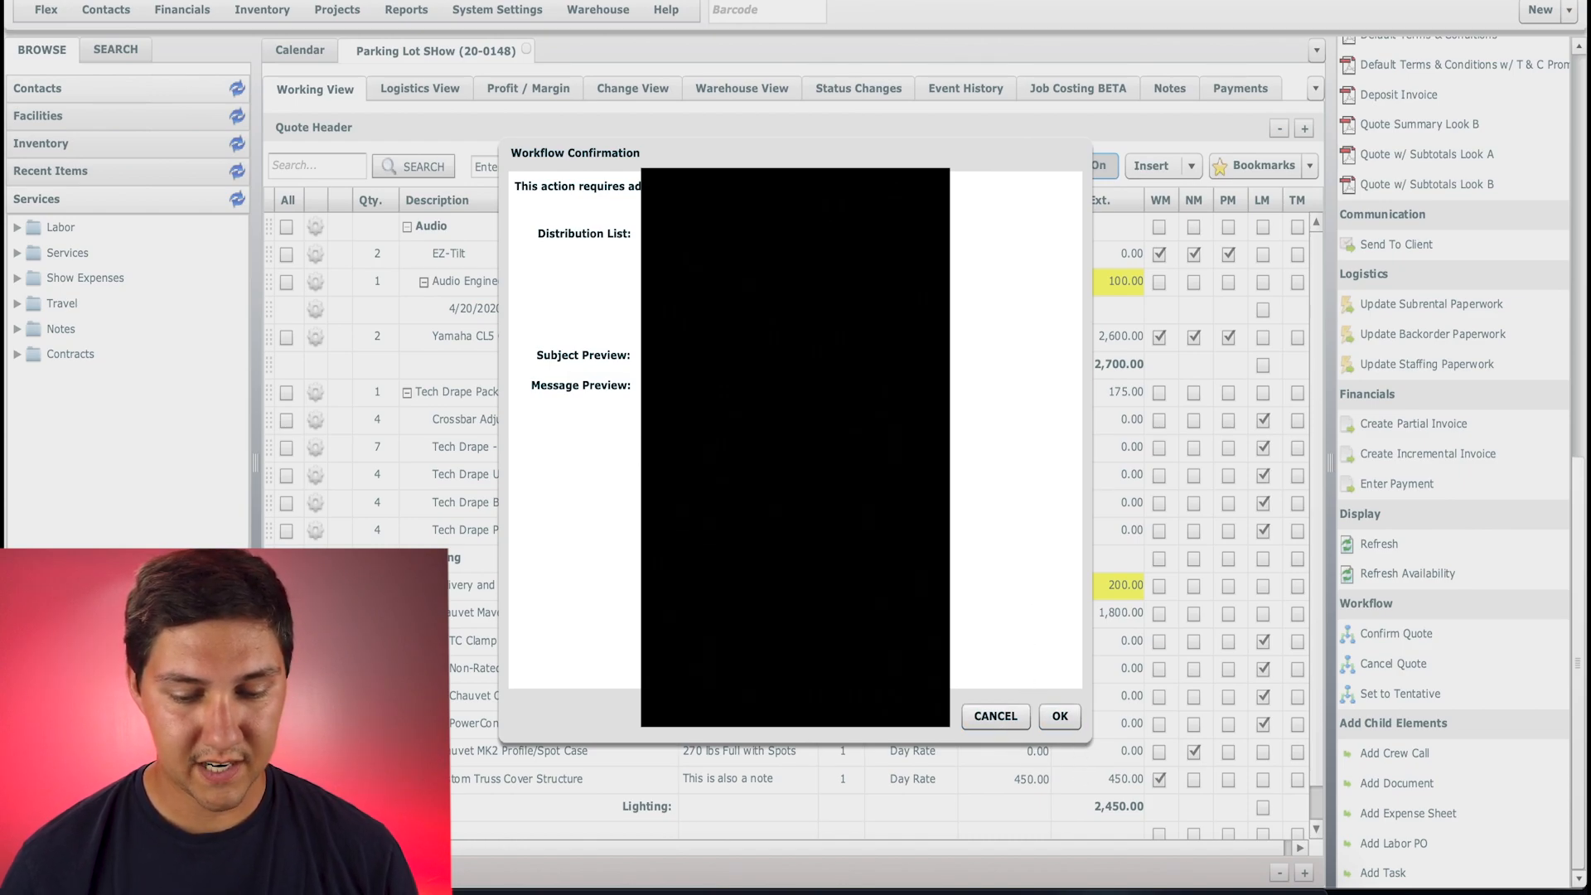
click(1055, 714)
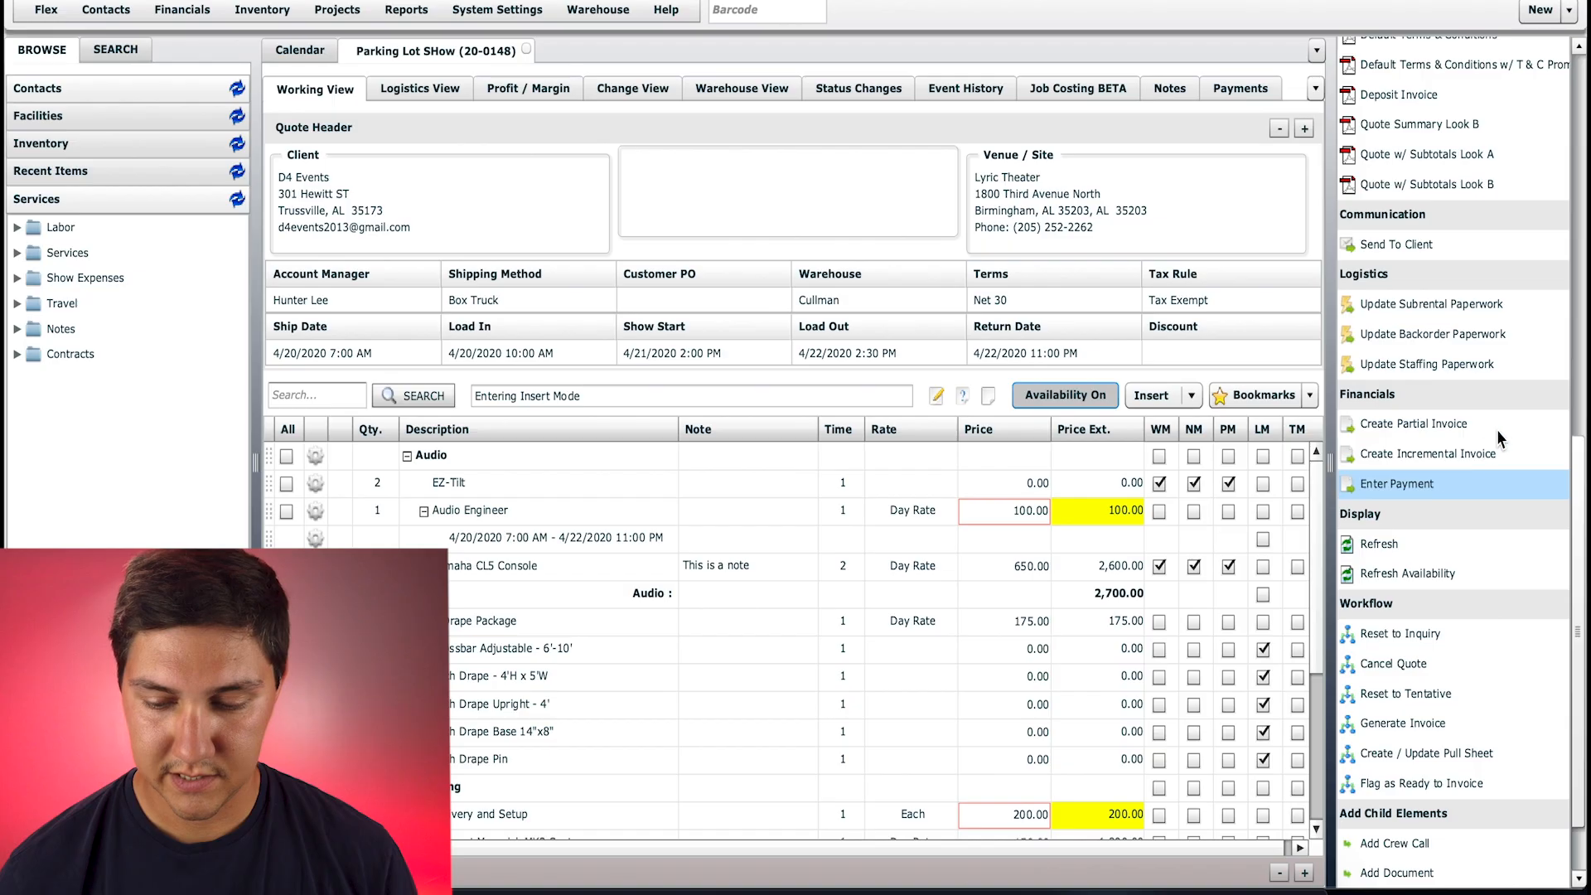
scroll(1581, 495, down, 3)
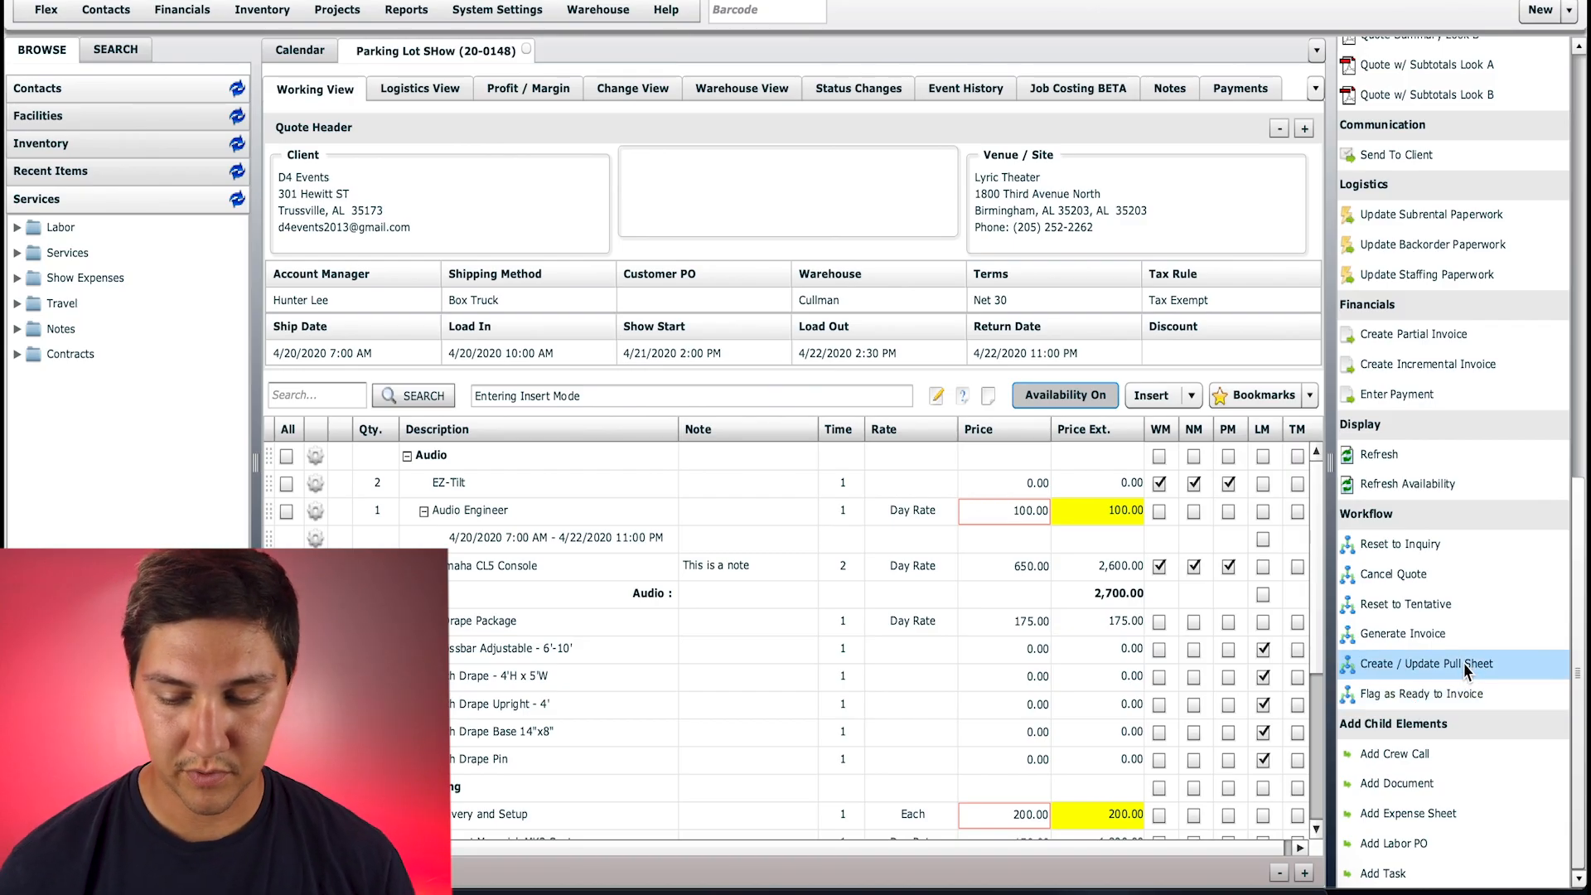
click(1381, 668)
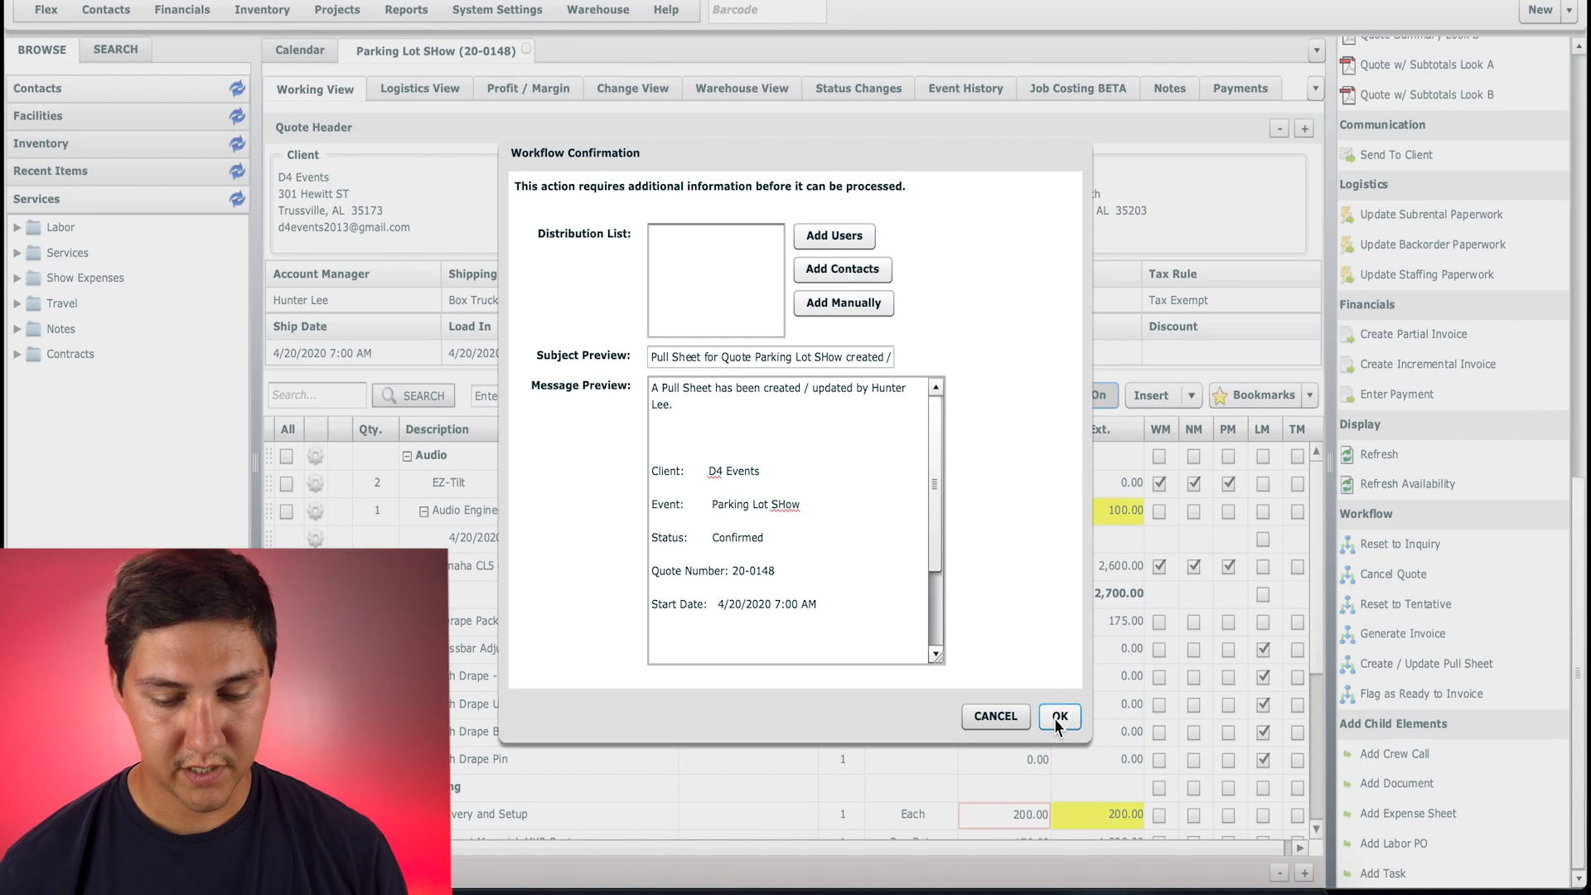
click(1057, 719)
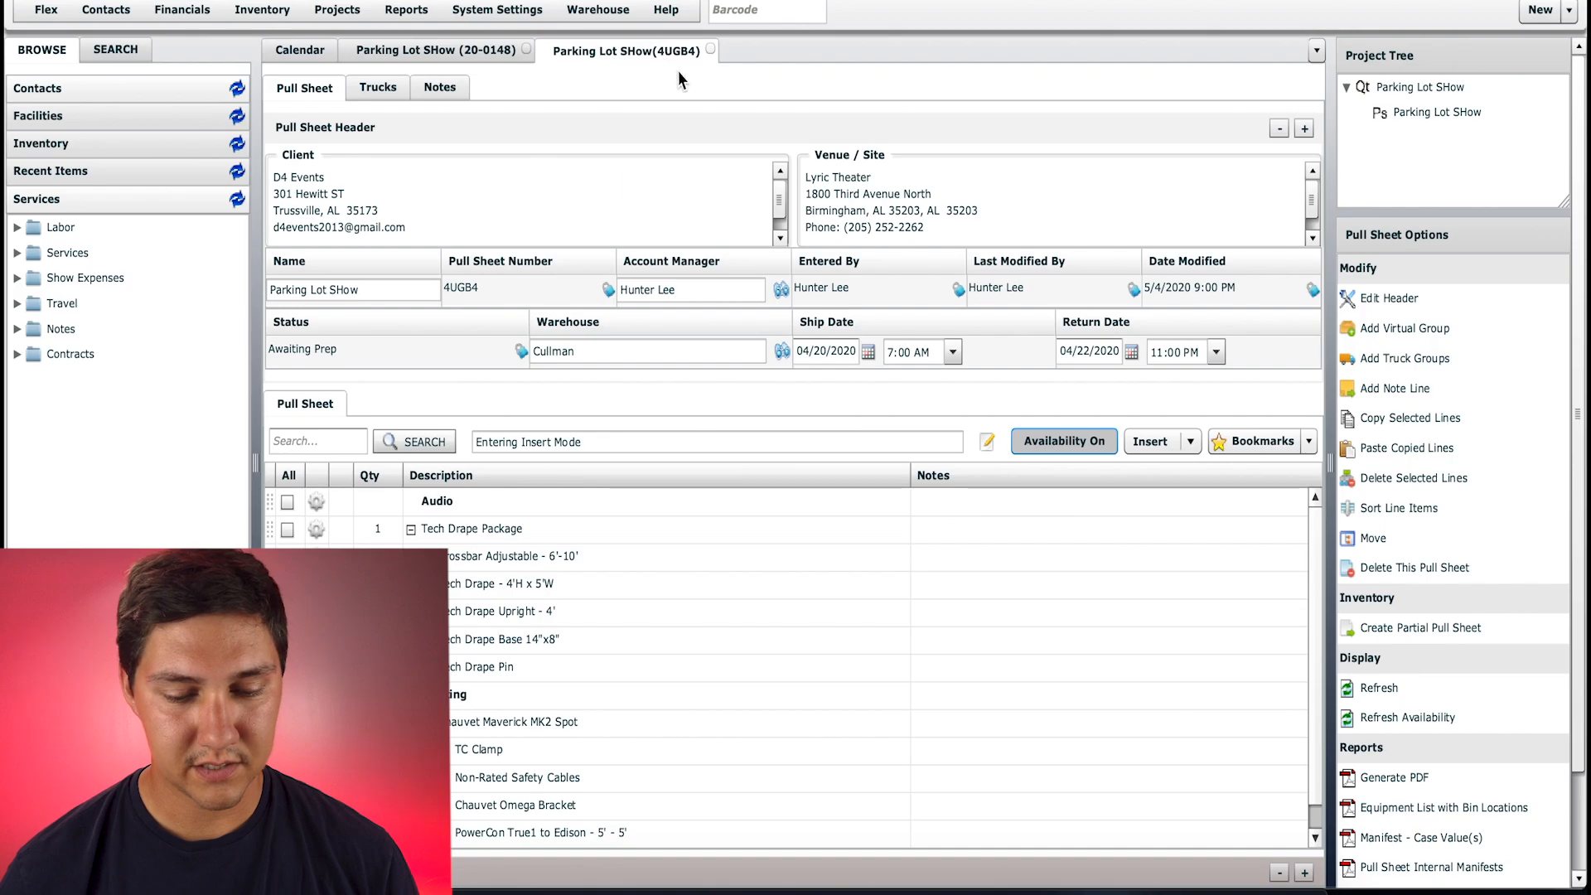
- Collapse the pull sheet header and the Tech Drape Package line, and search the inventory for "xlr"
click(1283, 131)
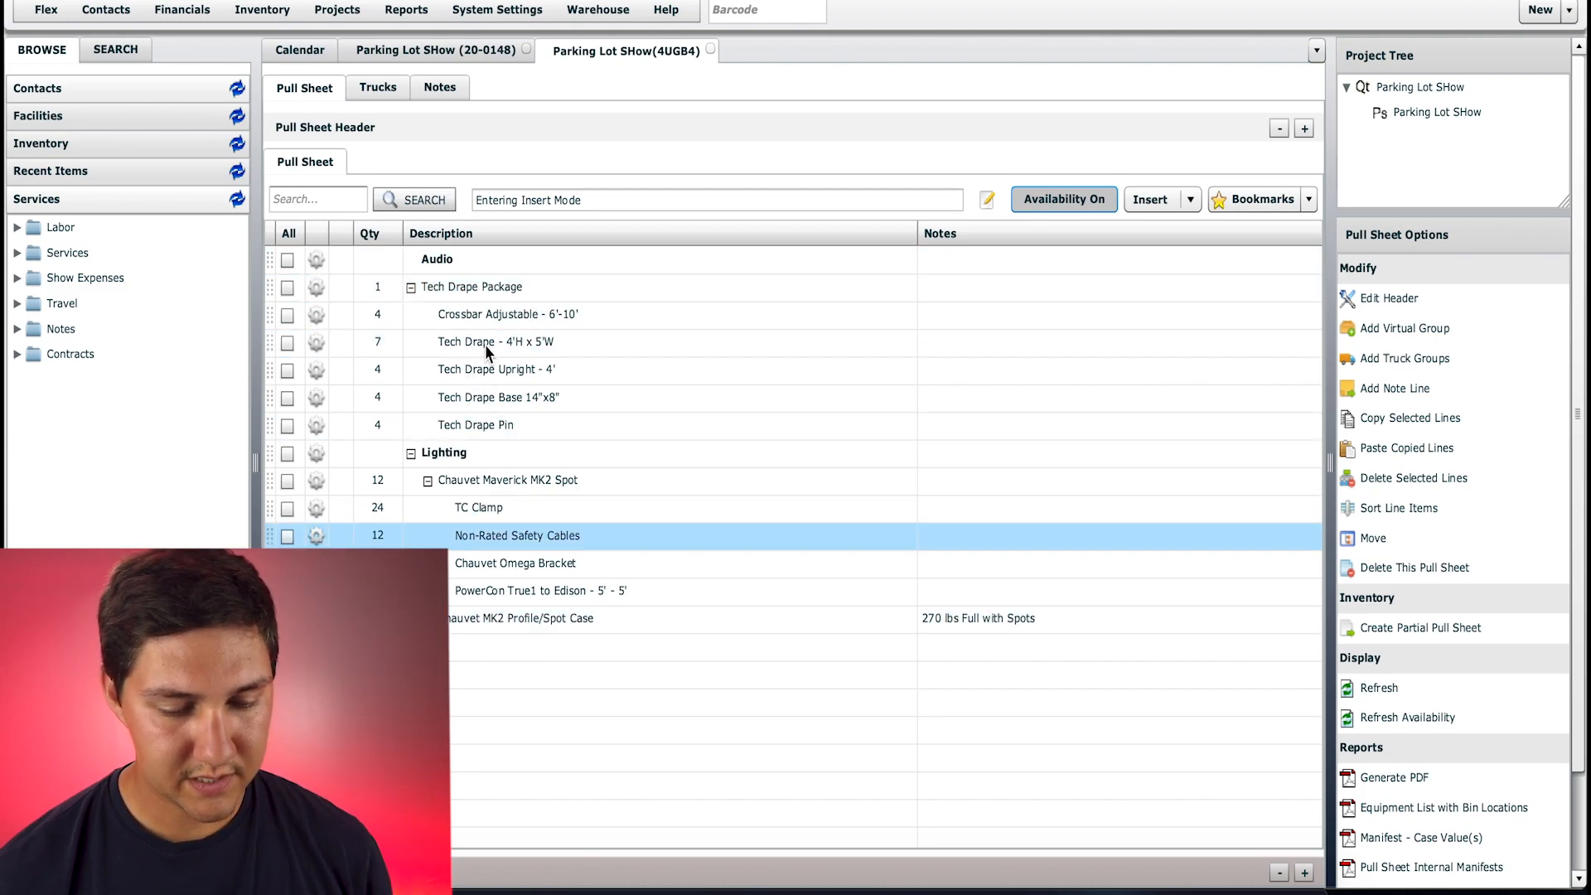
click(410, 288)
click(115, 50)
click(123, 117)
text(xlr)
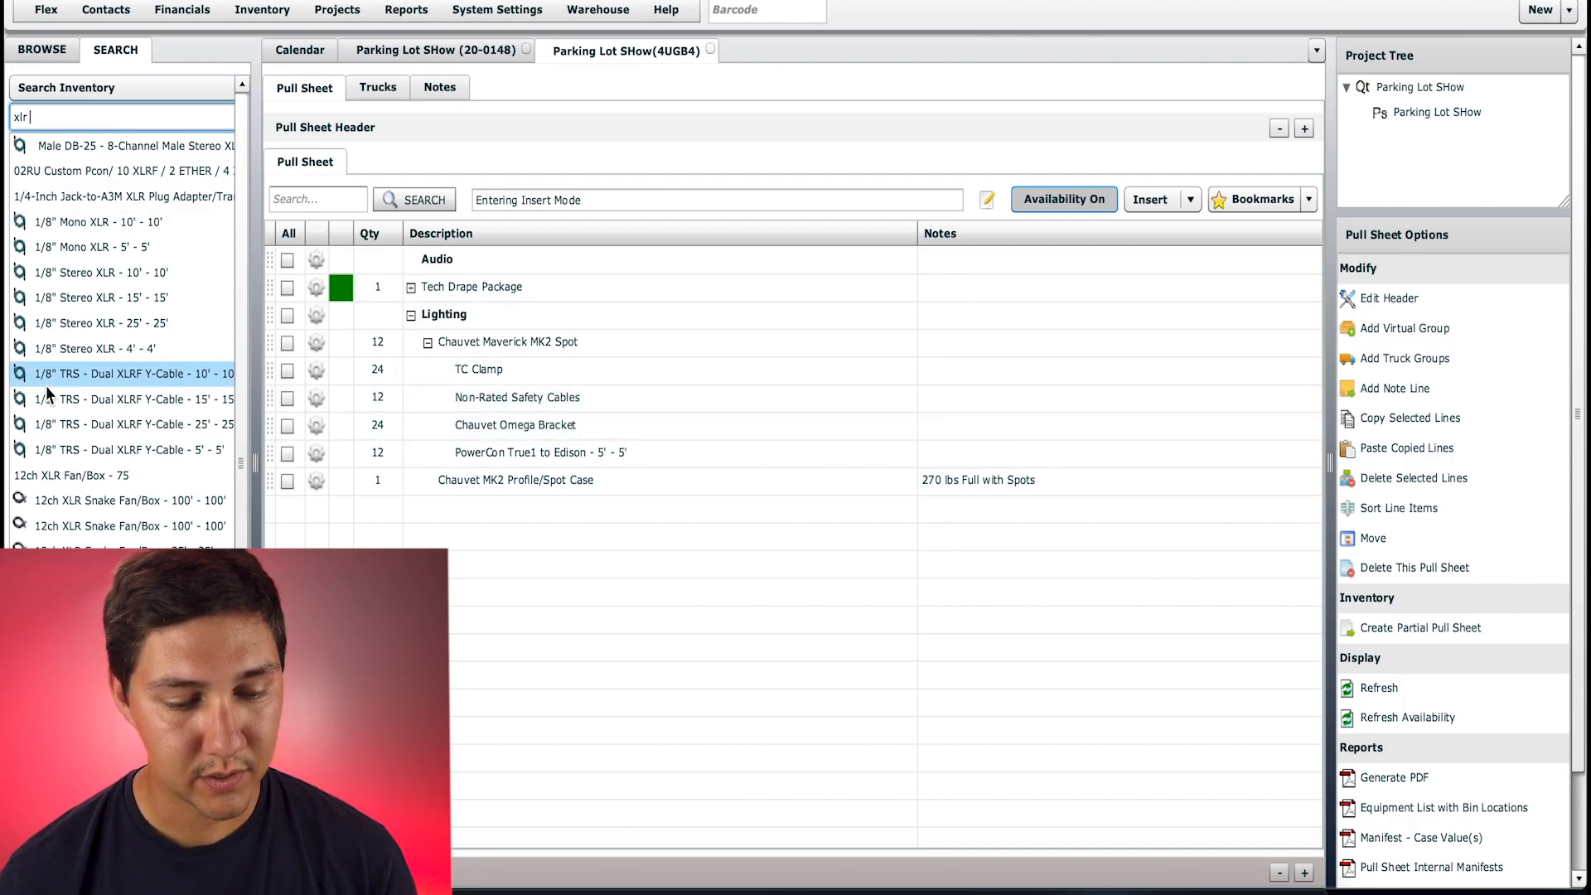
- Add 20 of the 75' XLR Cable to the end of the pull sheet from the inventory results
scroll(46, 386, down, 10)
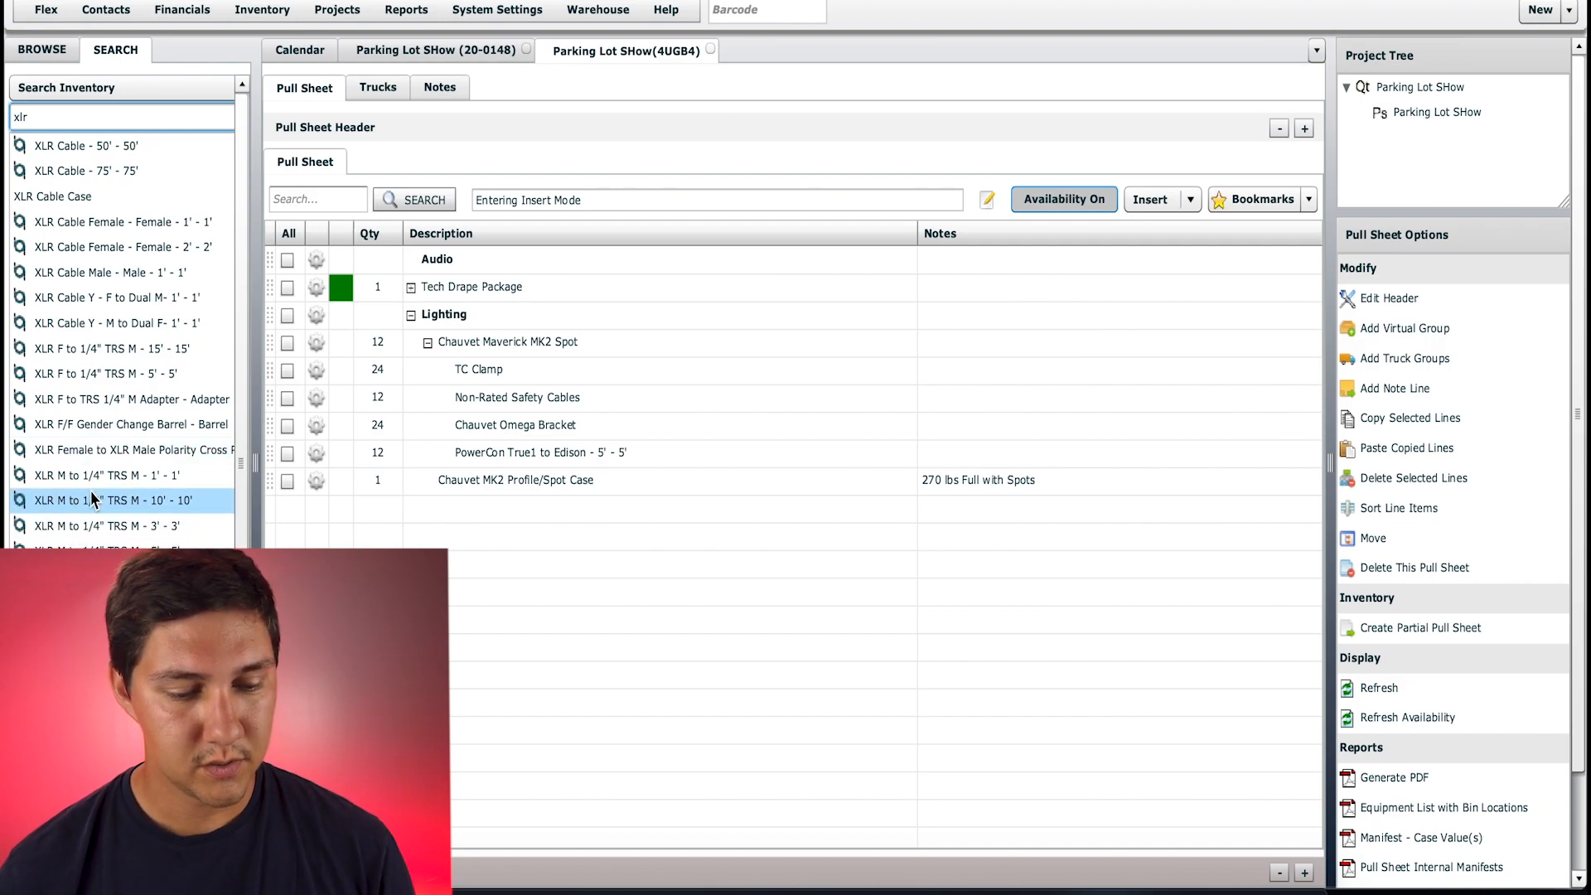
click(149, 501)
drag(53, 177, 521, 535)
text(20)
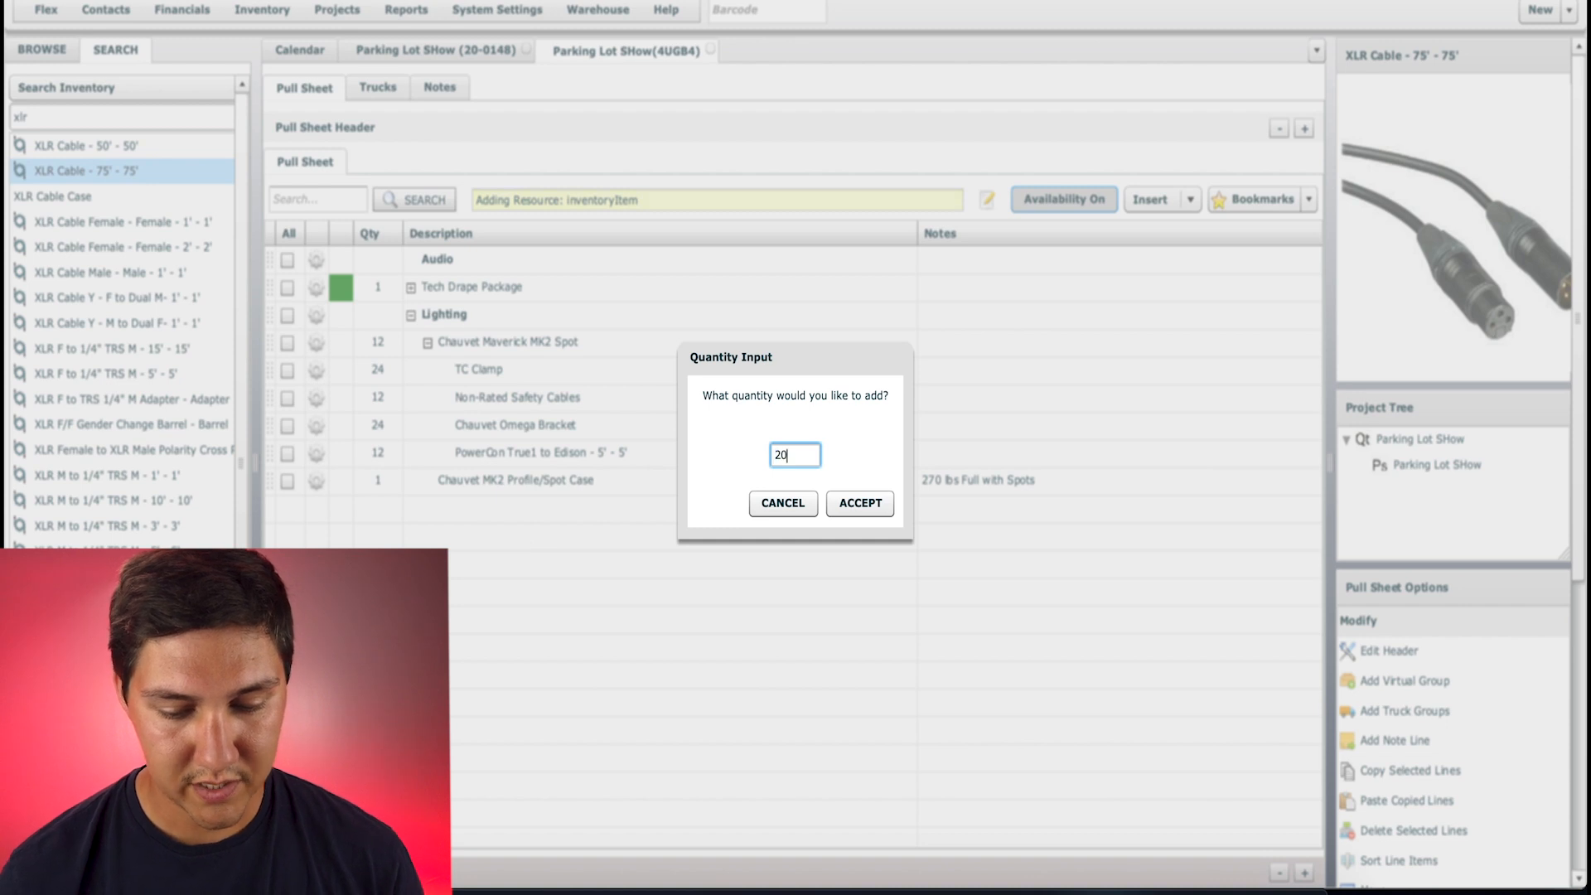
key(Return)
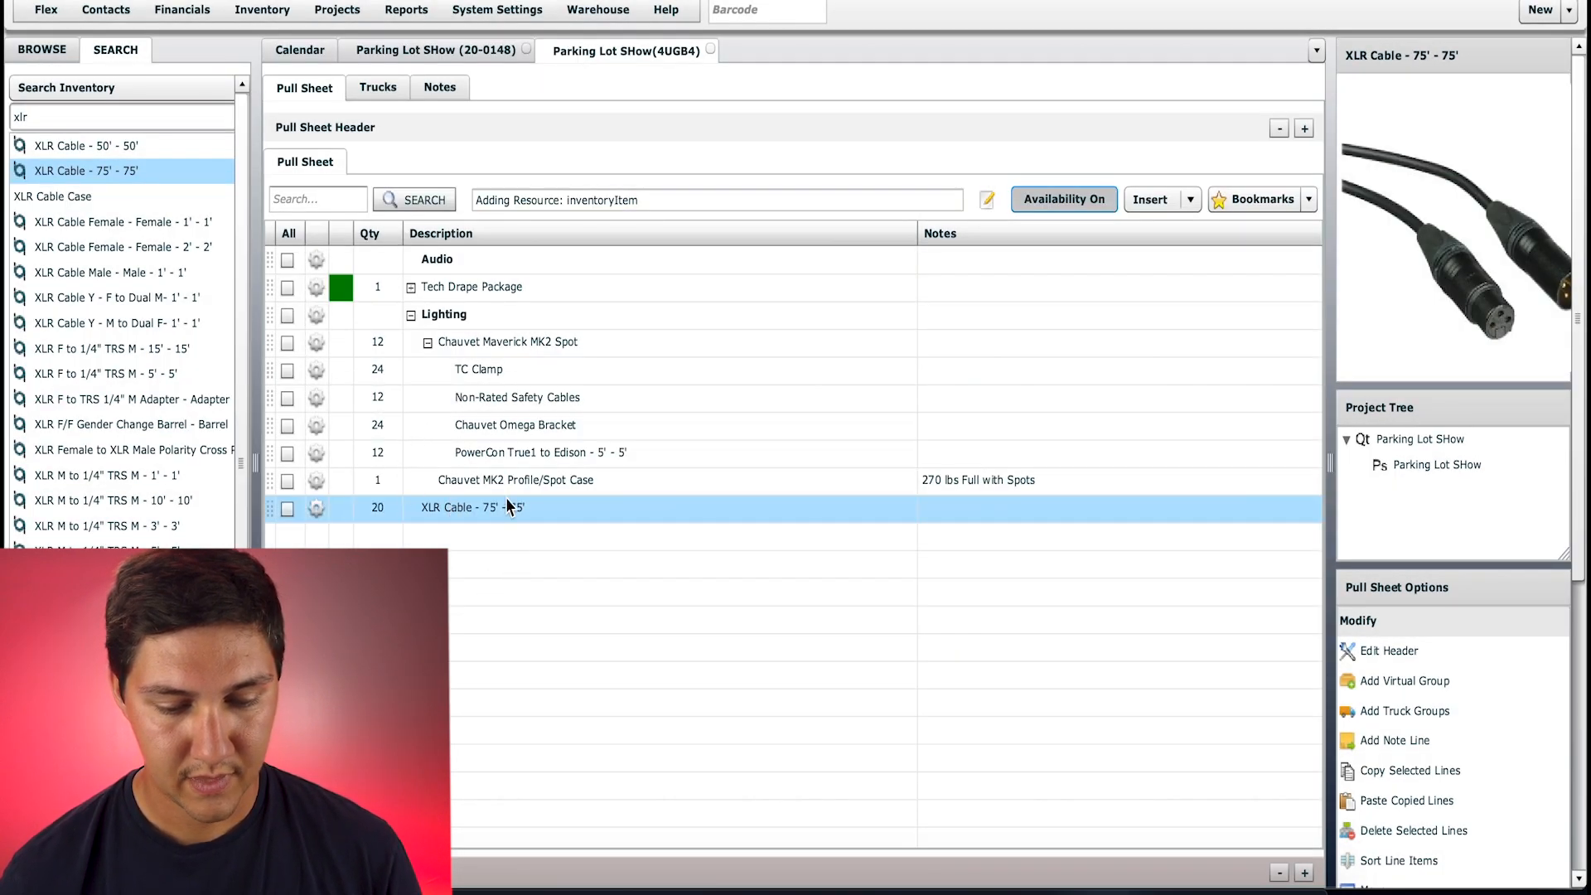
click(472, 480)
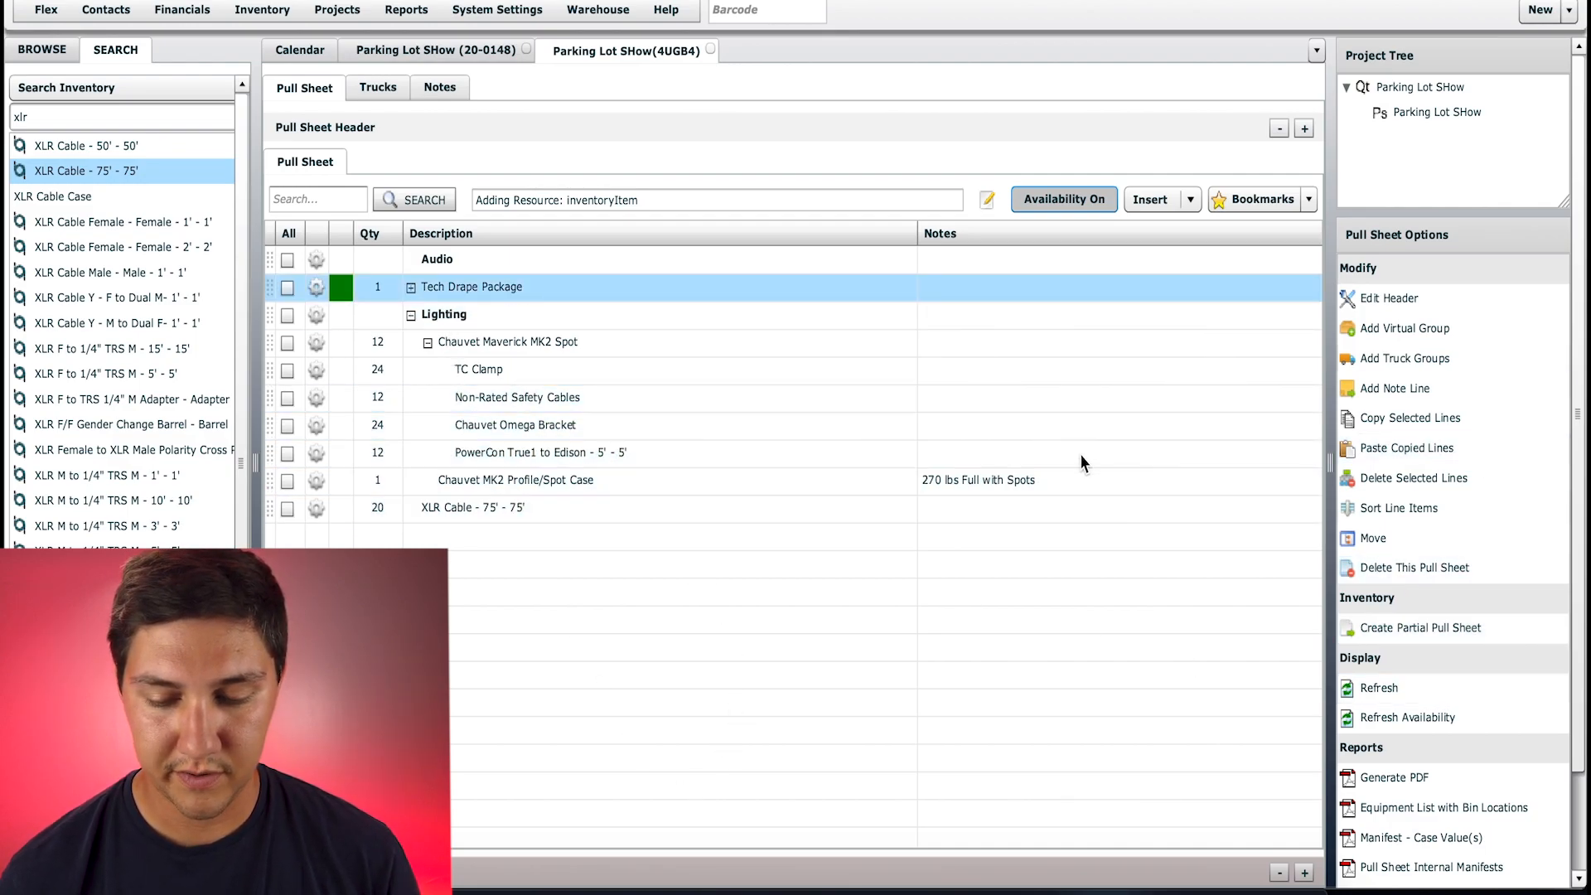
- Add a virtual group named "Audio Cable trunk - labeled - Audio Cable" to the pull sheet
click(1399, 330)
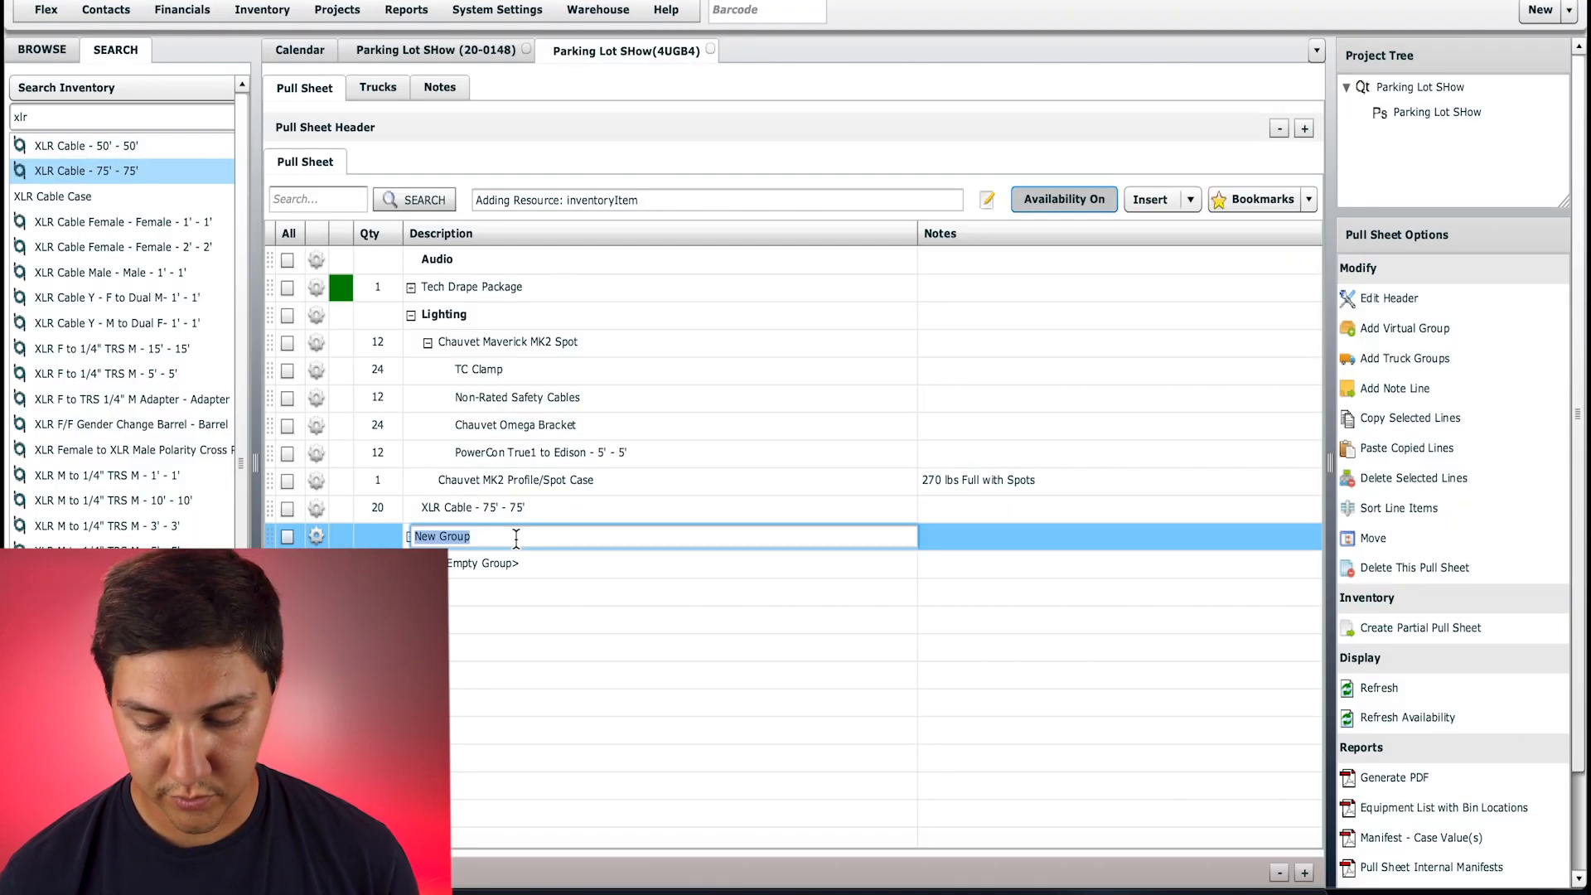
text(Audio C)
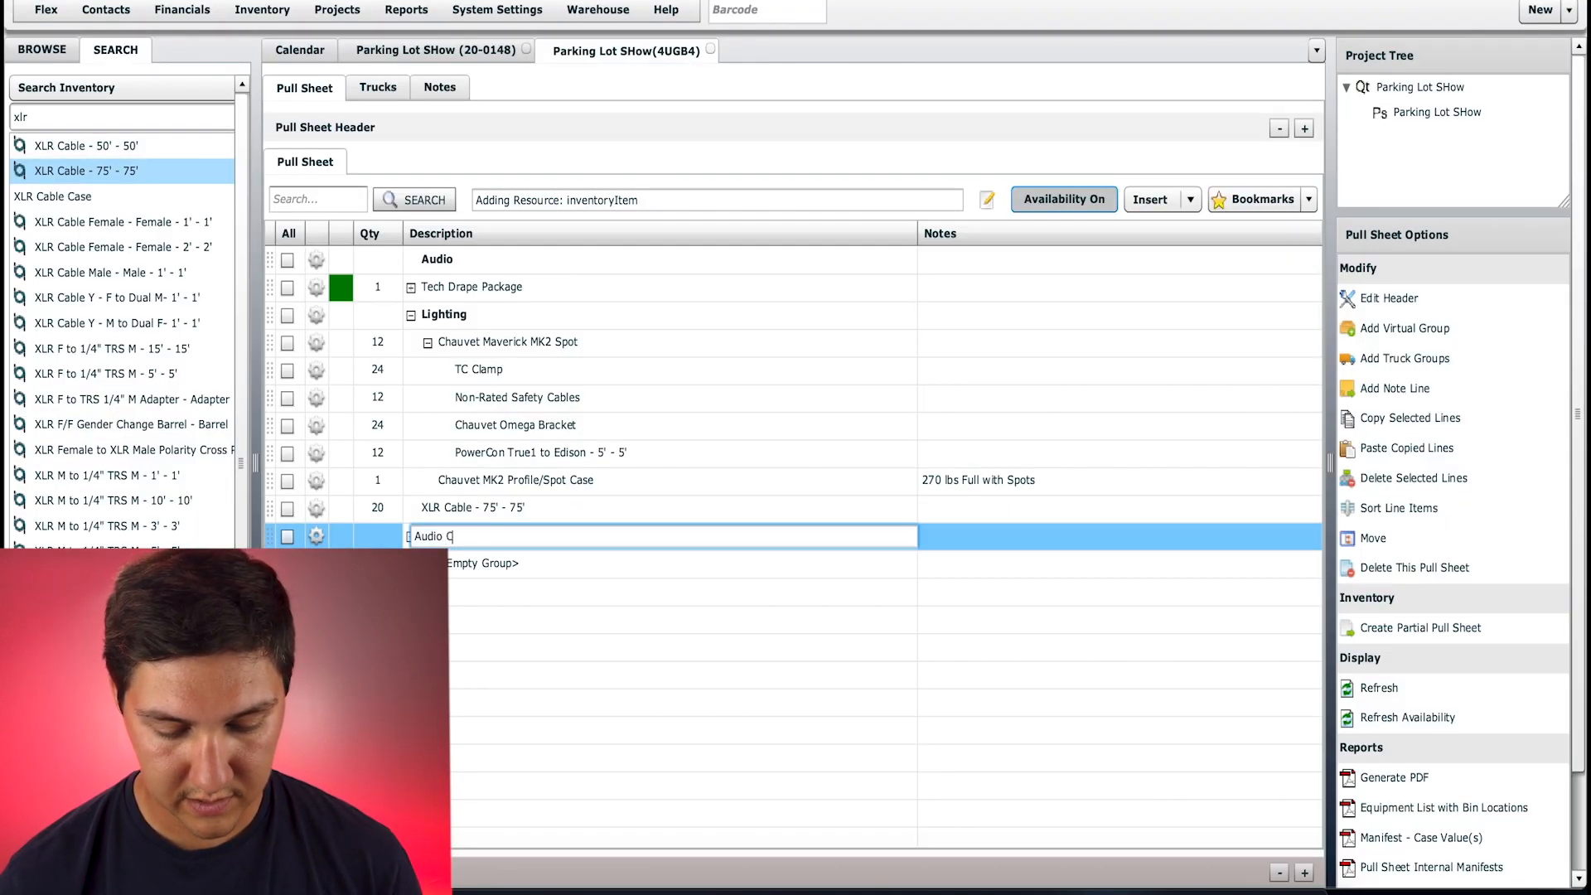
text(able trunk)
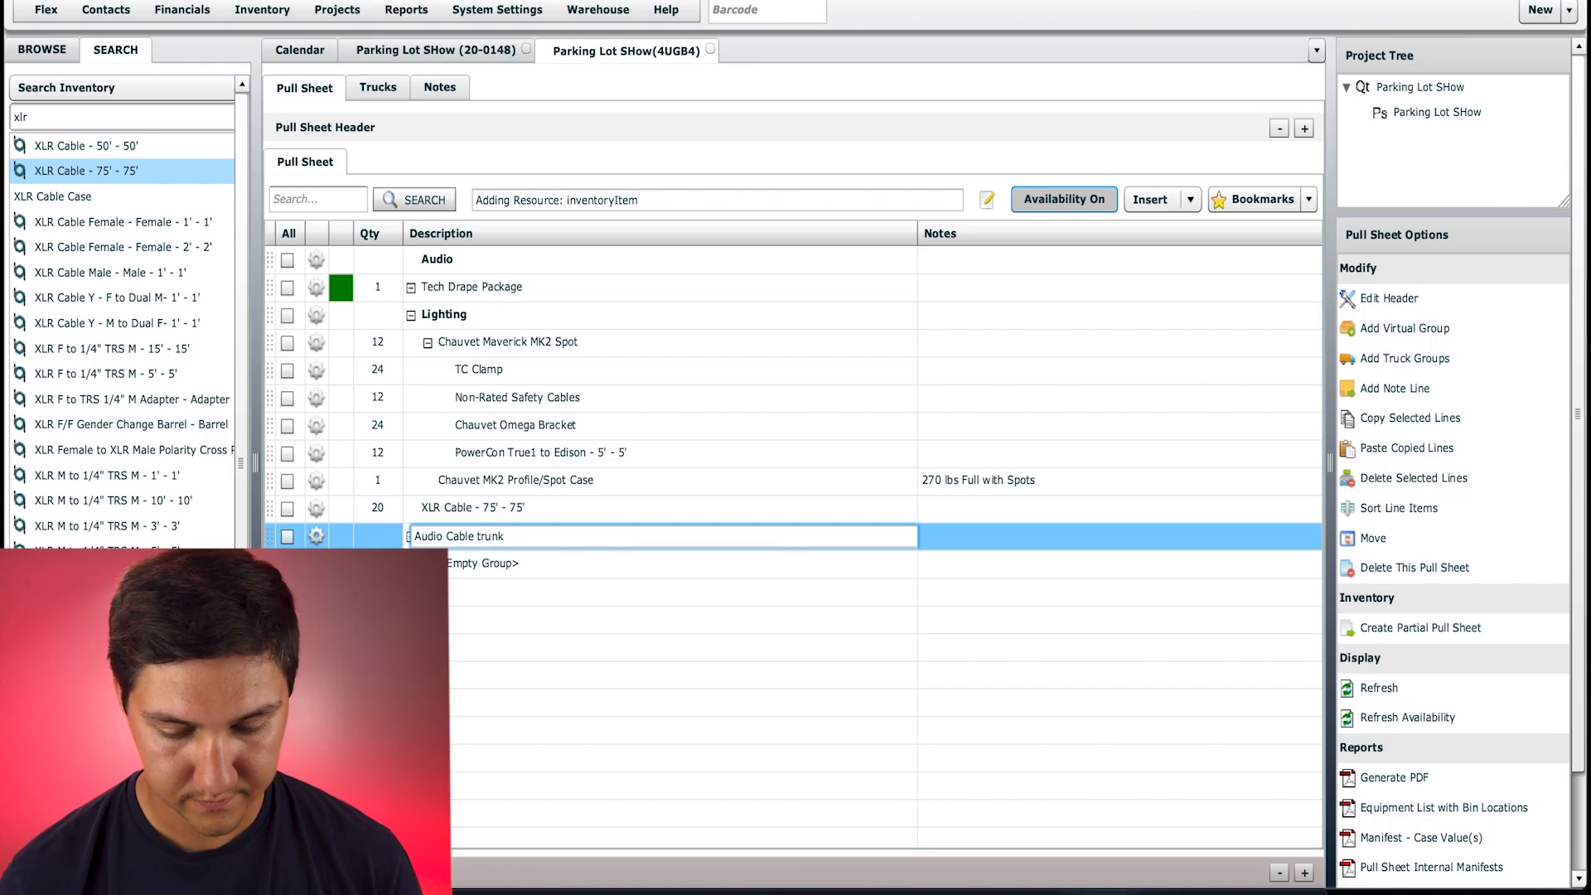
text( - labeled - Audio )
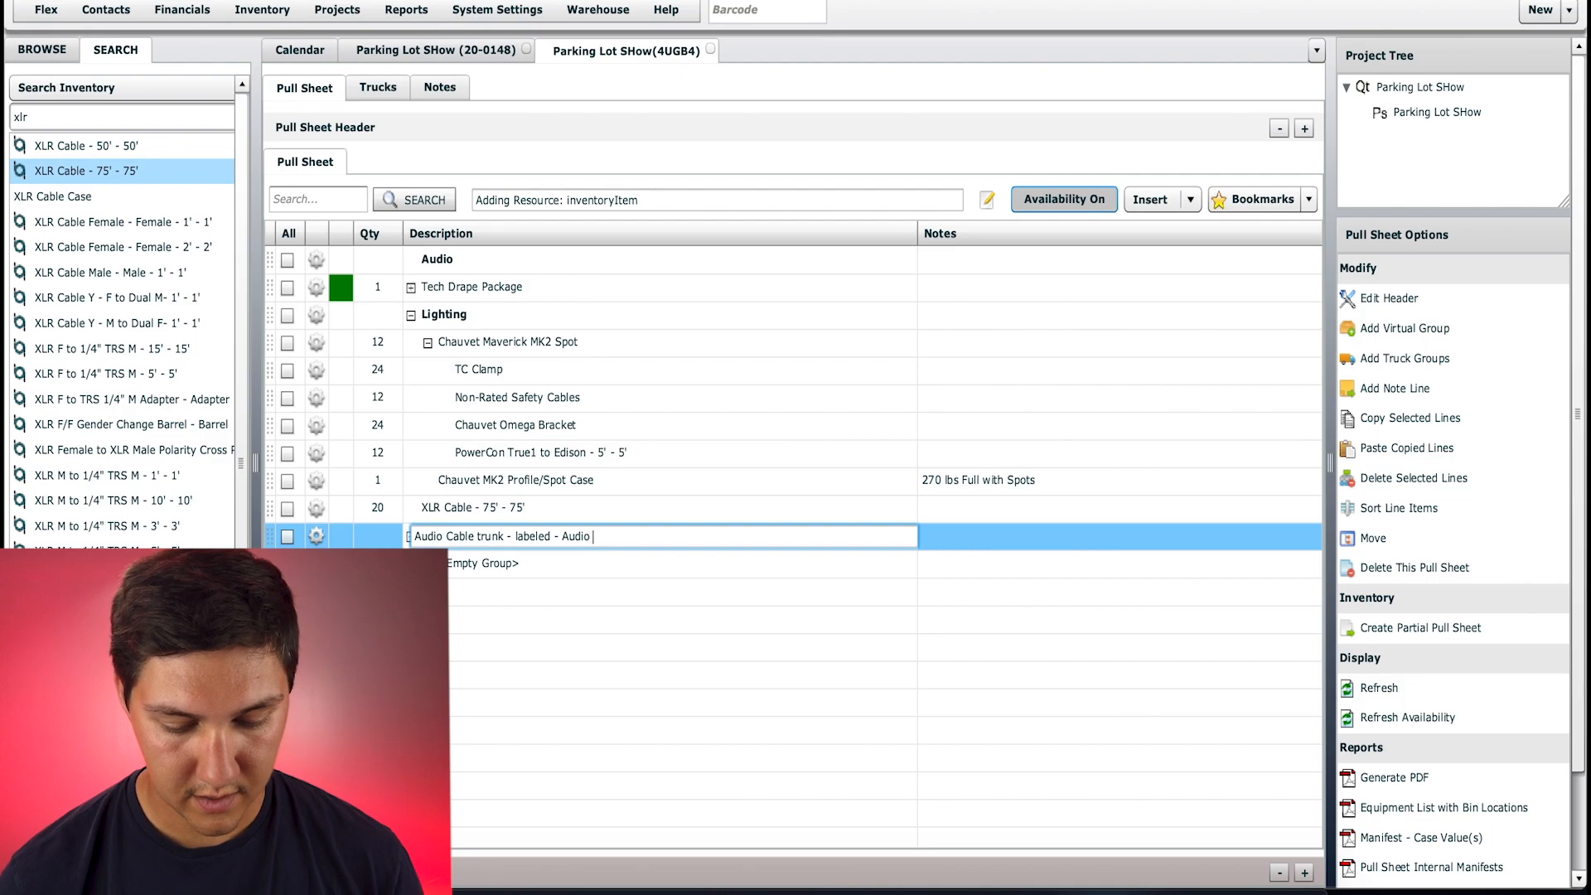
text(Cable)
key(Return)
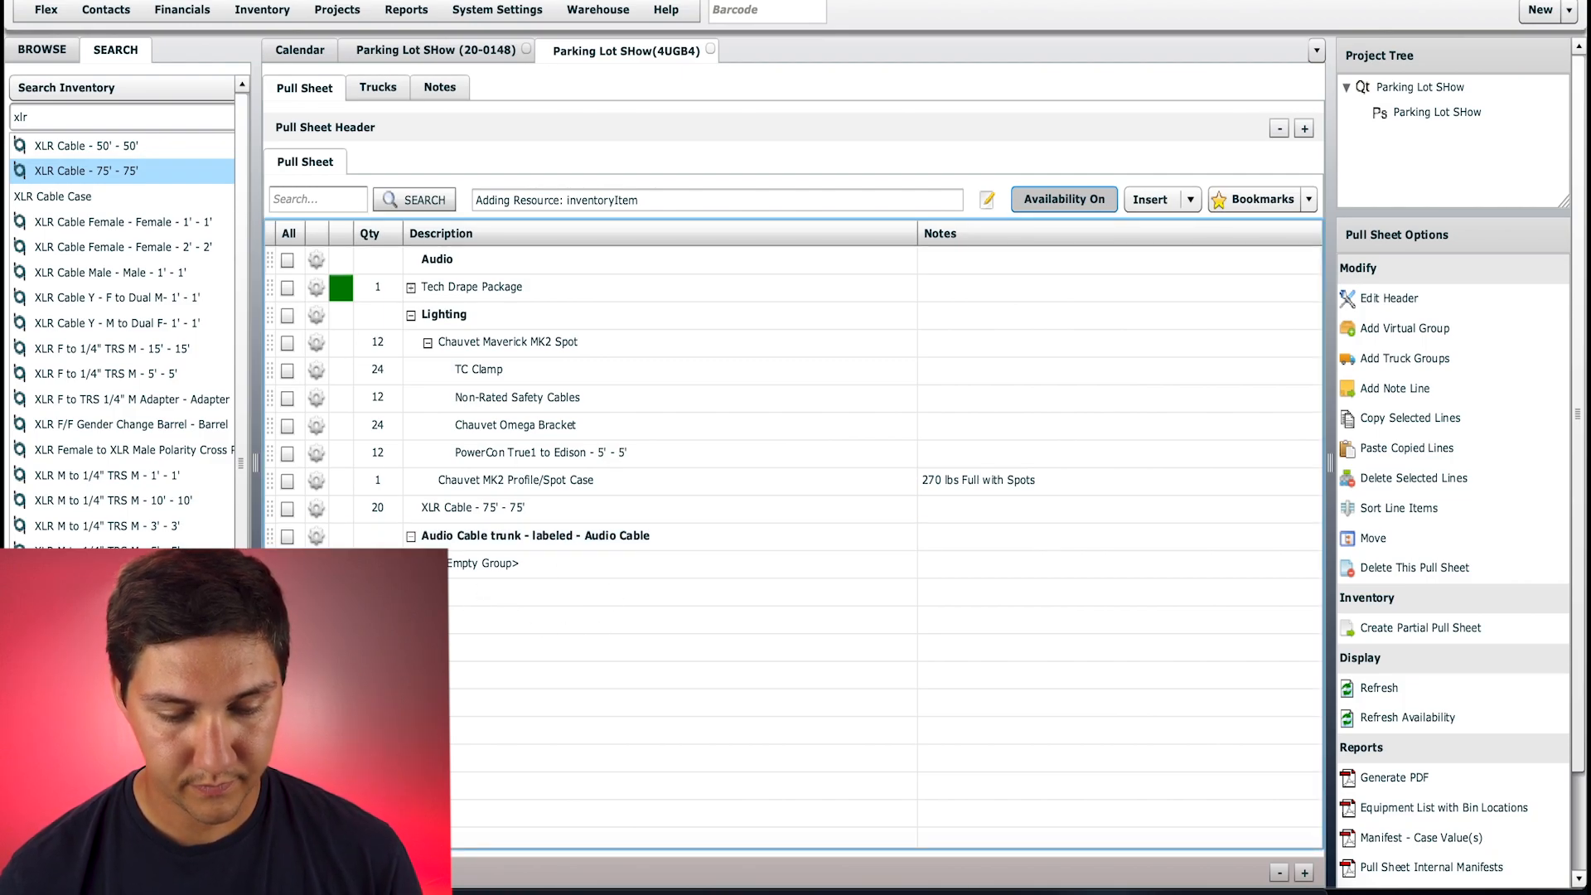
click(569, 537)
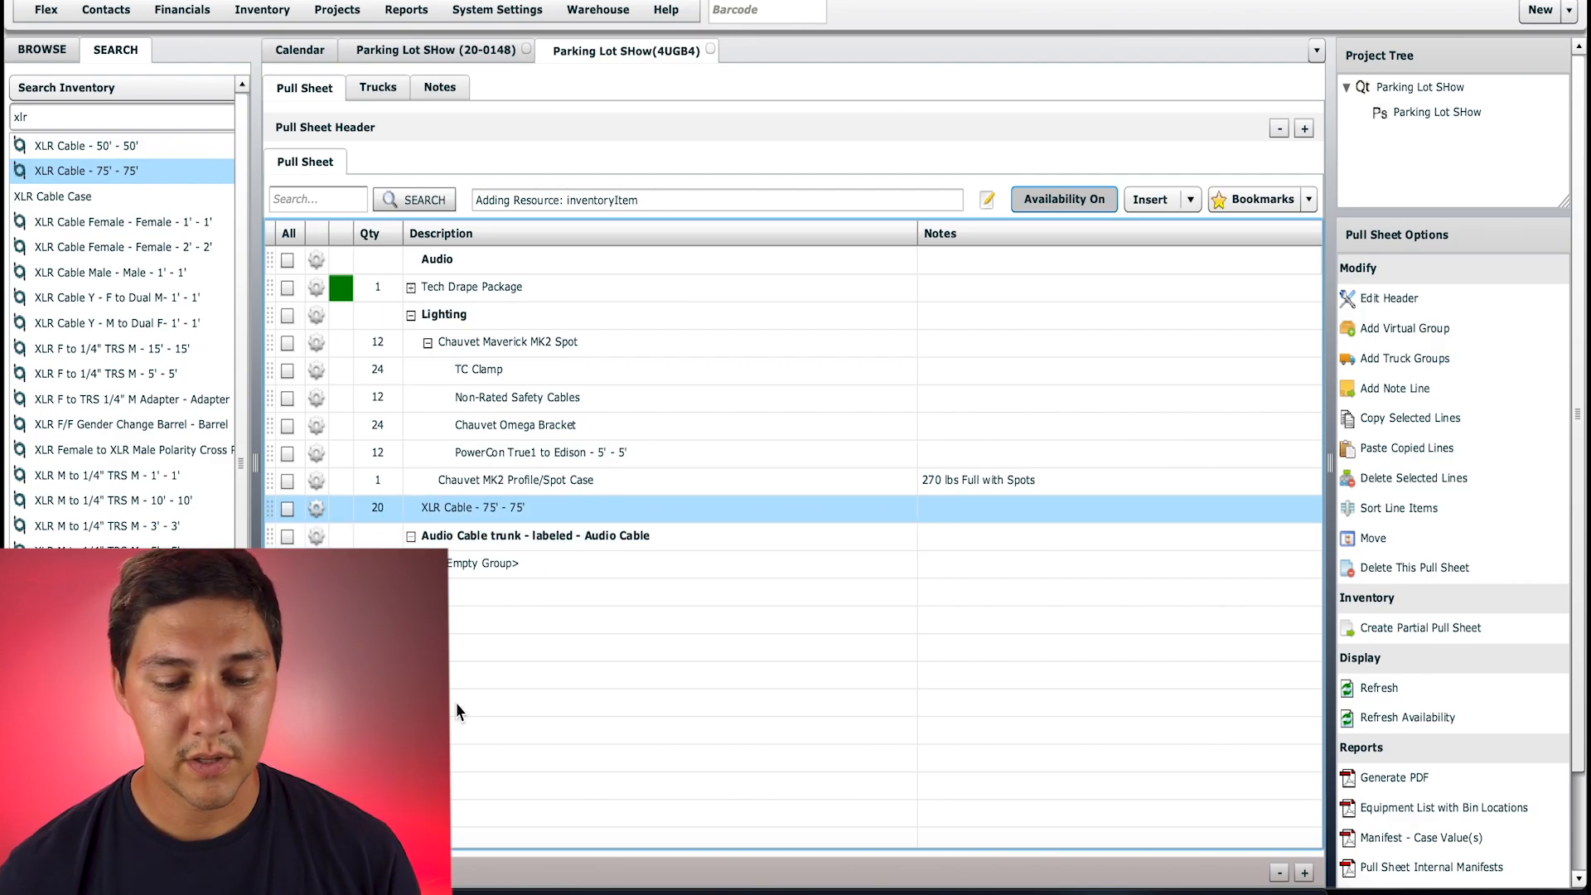
- Collapse the Chauvet Maverick MK2 Spot line and sort the pull sheet's line items alphabetically in ascending order
click(428, 343)
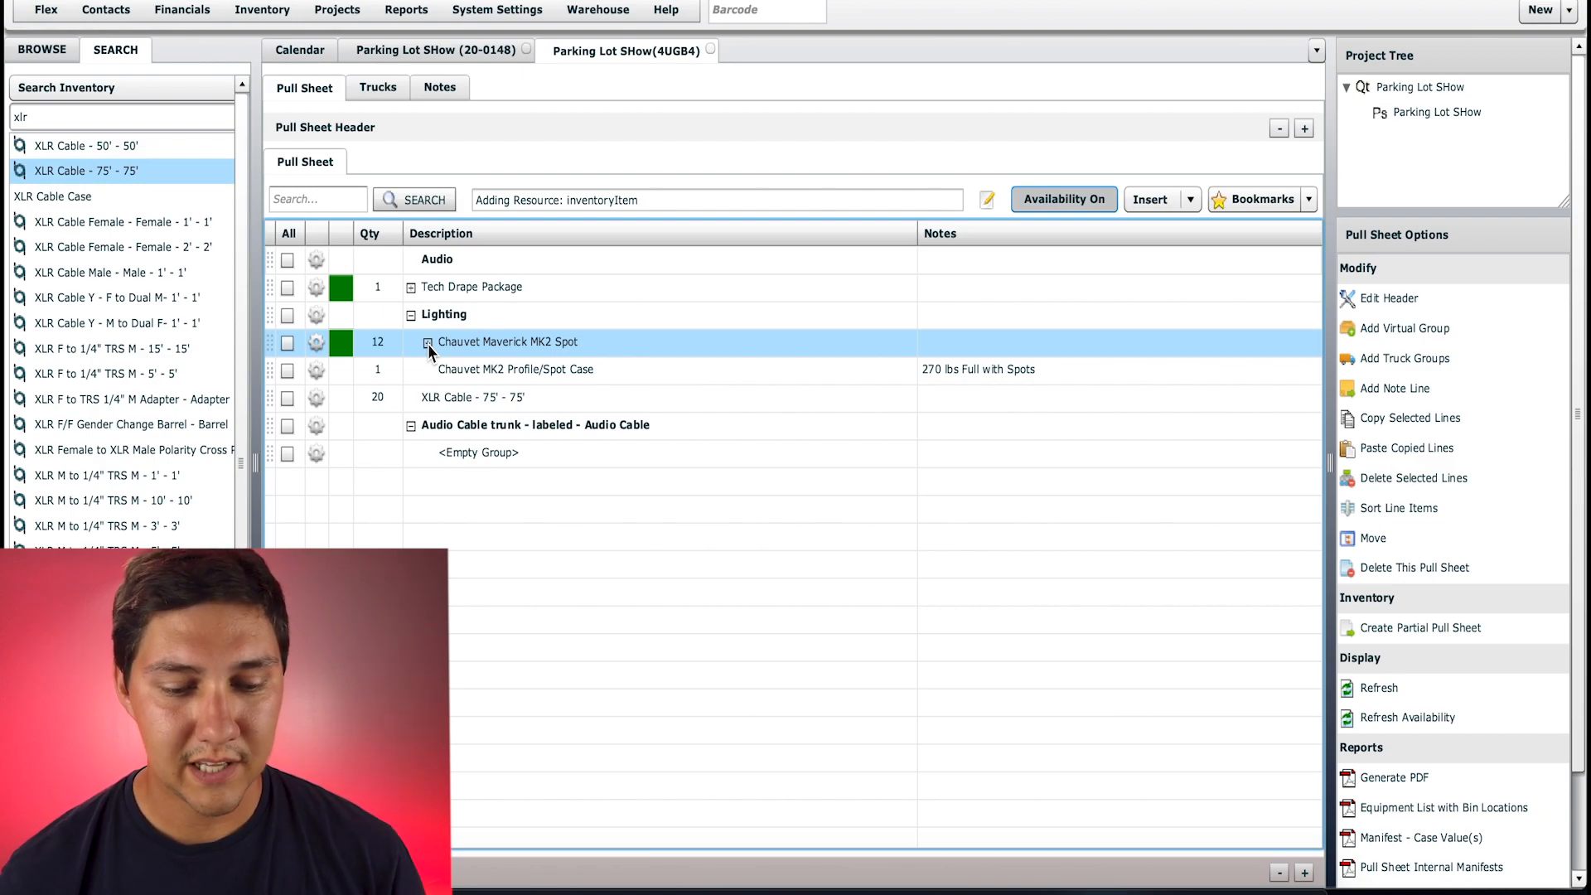
click(417, 324)
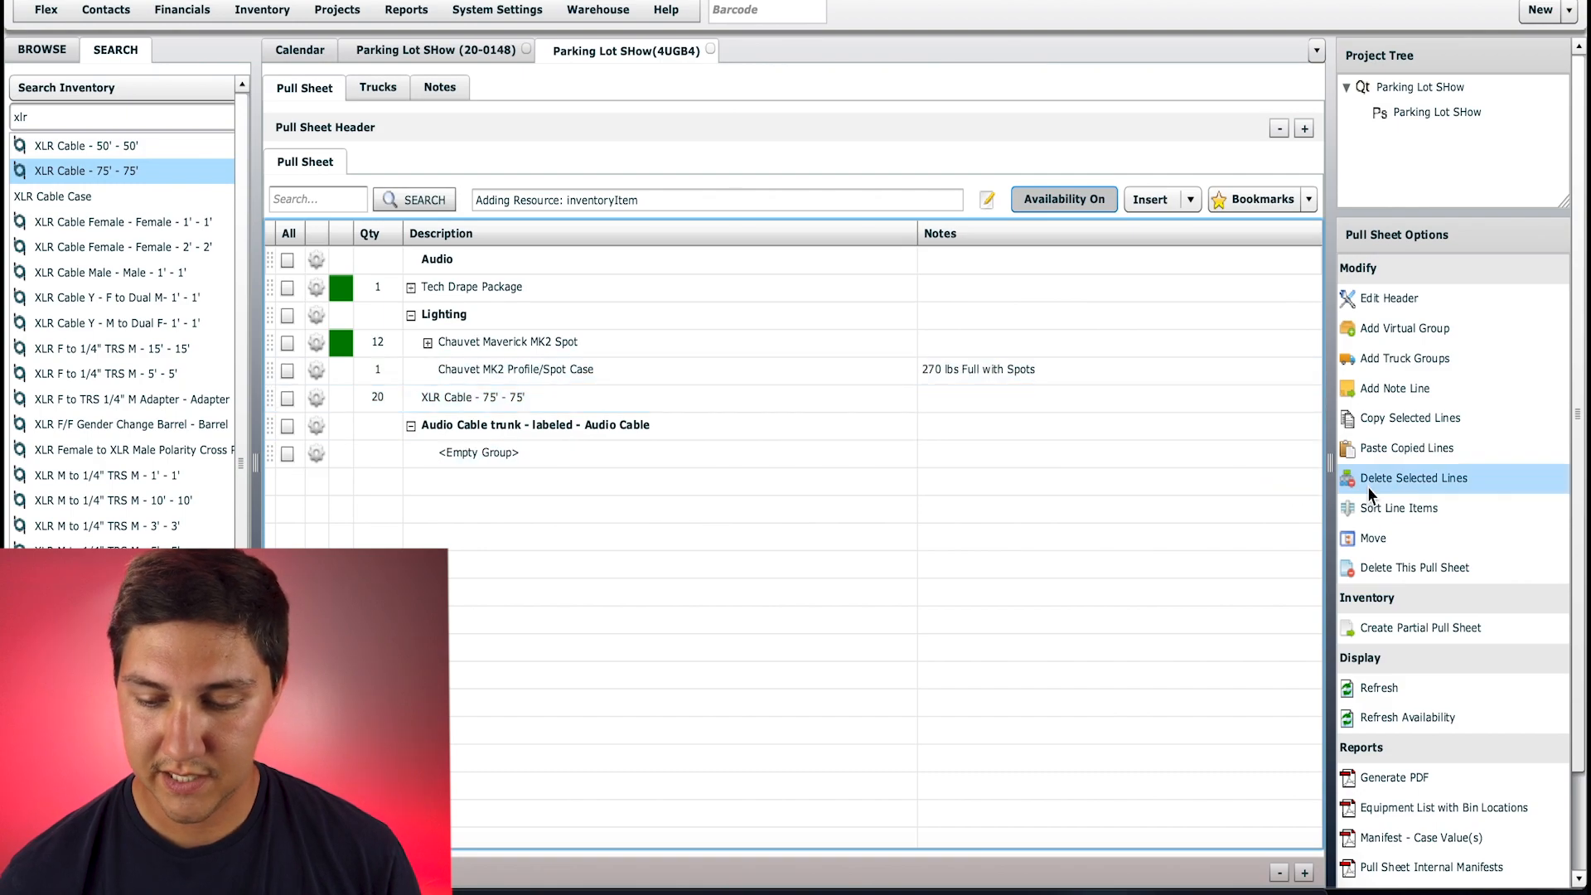
click(1388, 511)
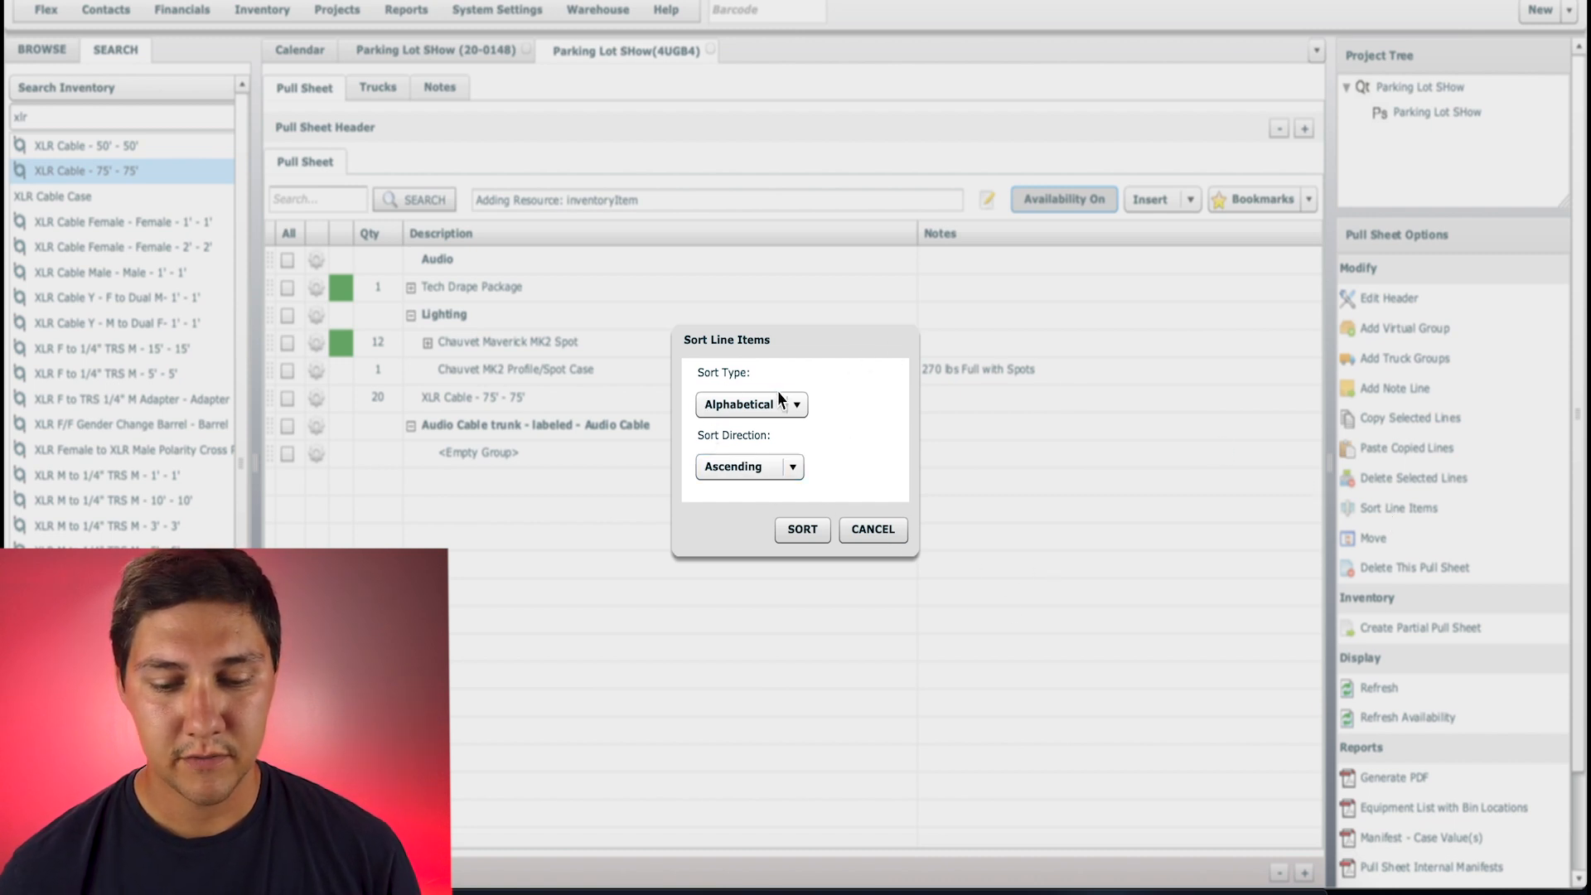
click(800, 406)
click(801, 406)
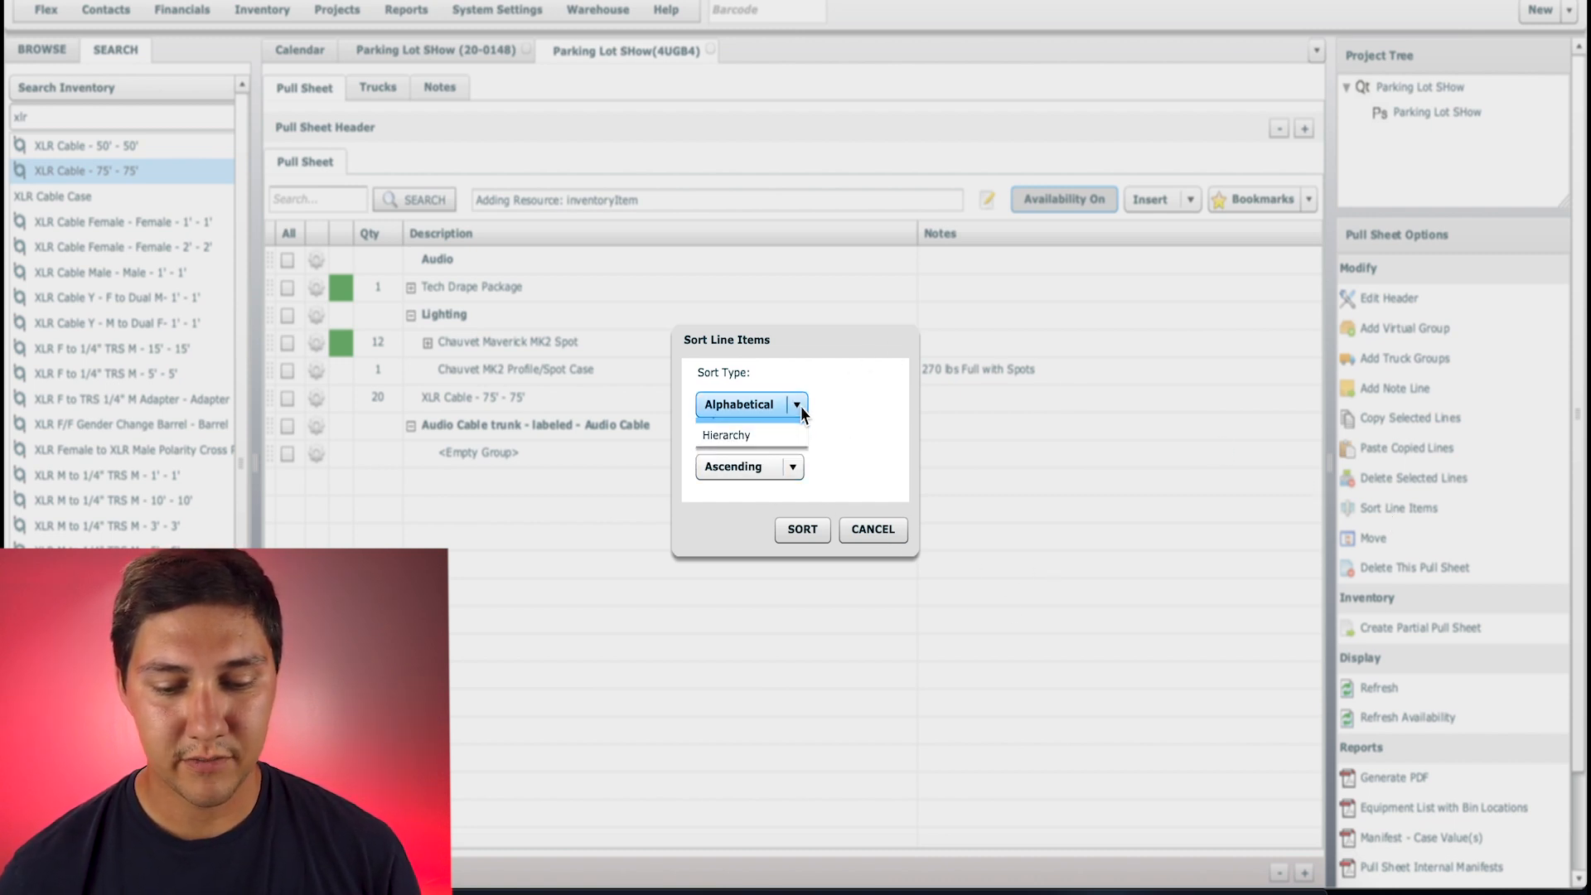
click(802, 530)
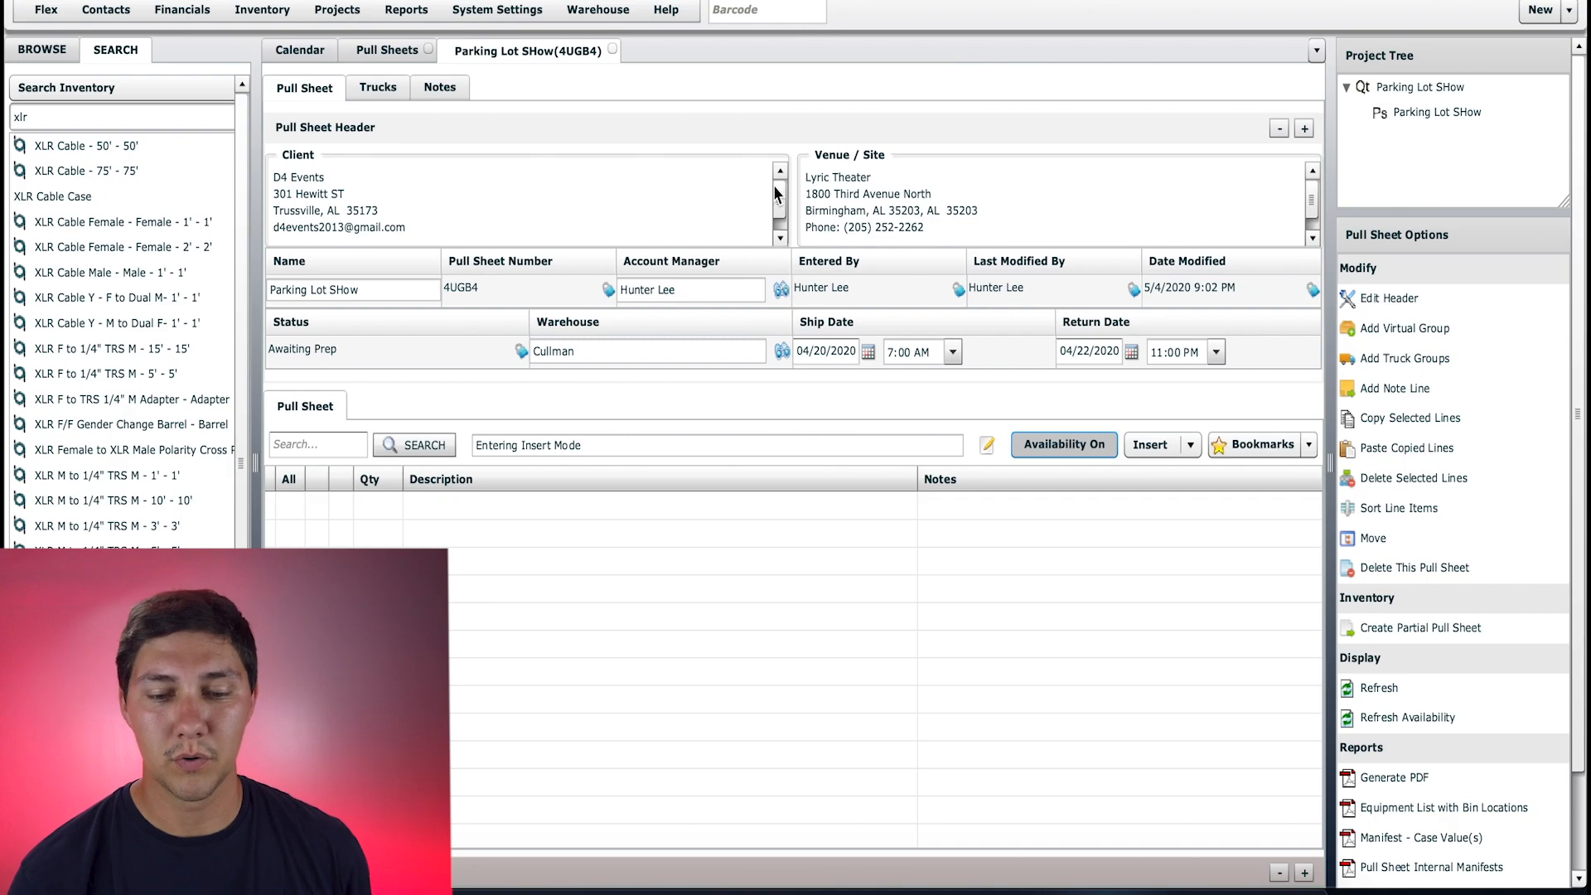
- Add one Tech Drape Package to the empty pull sheet by entering barcode 04271
click(750, 11)
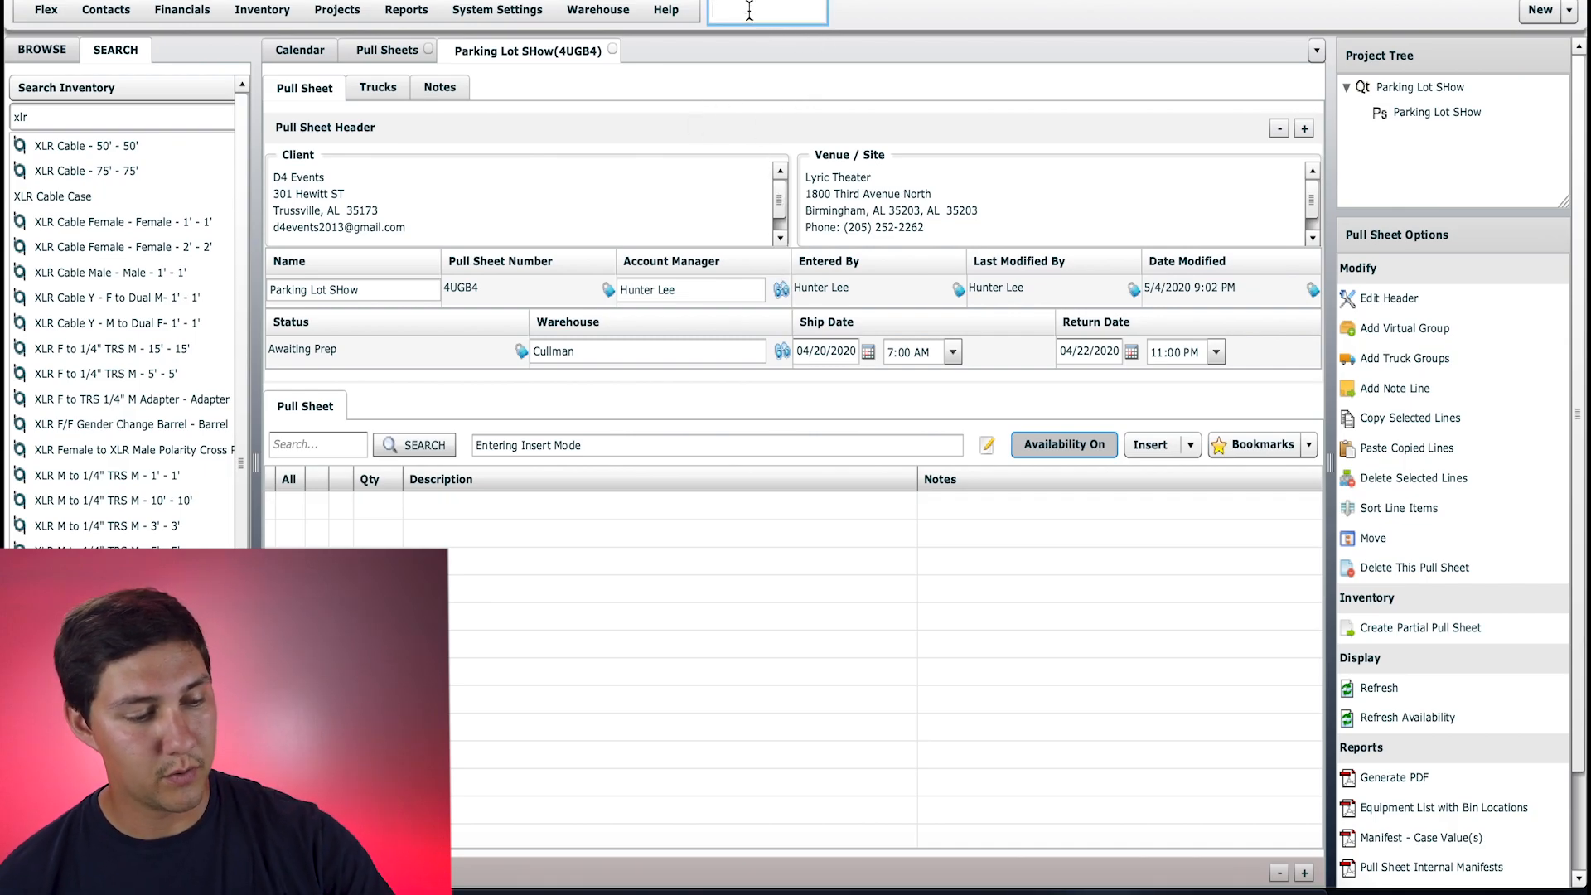
text(04271)
key(Return)
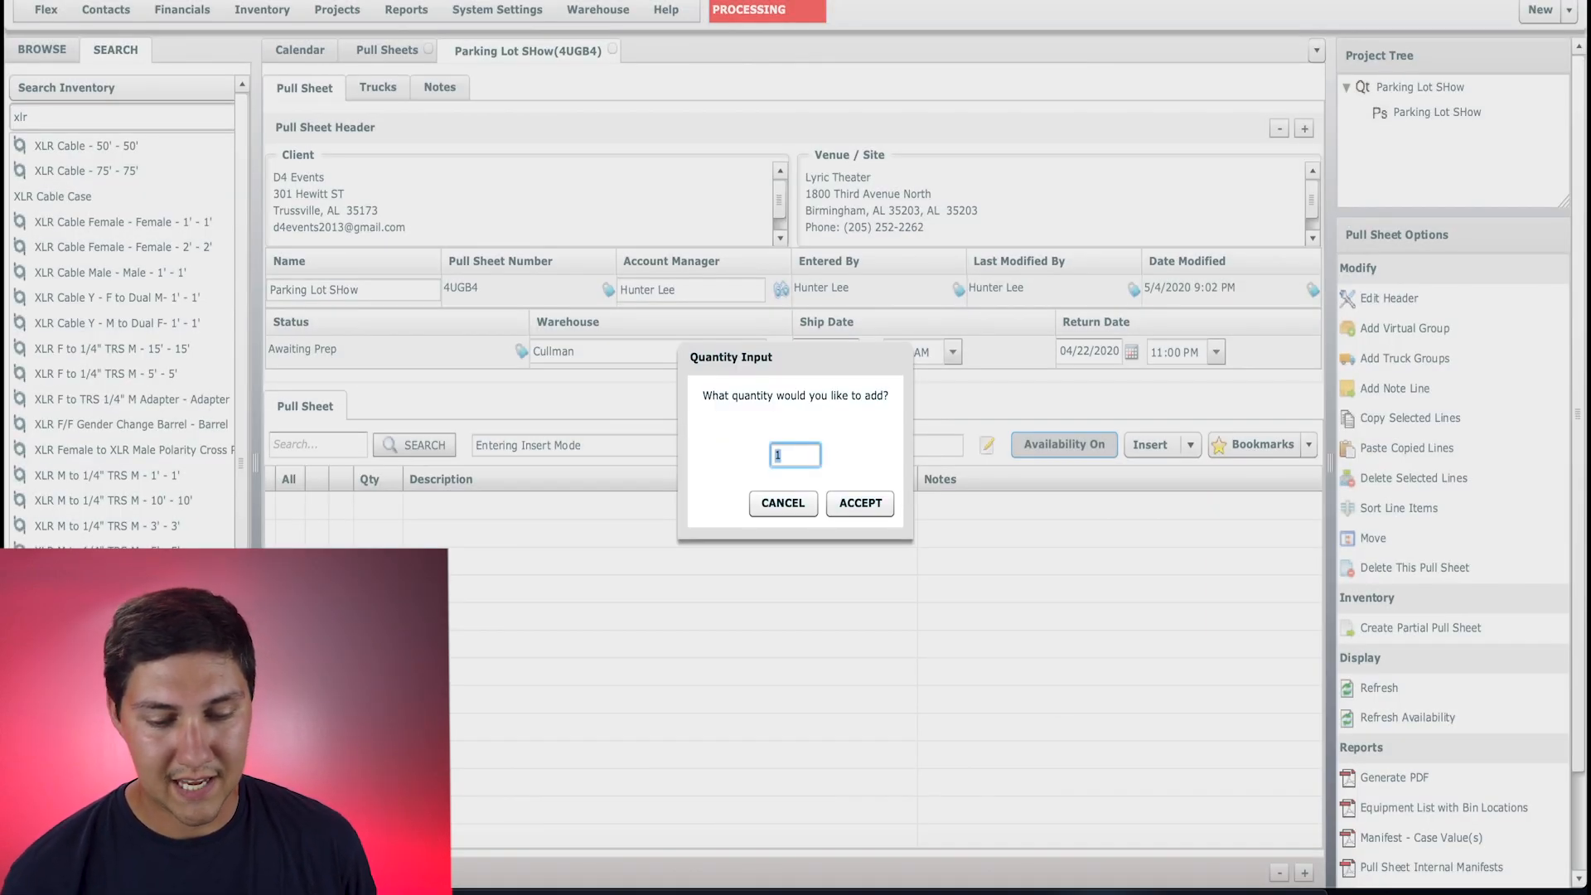
key(Return)
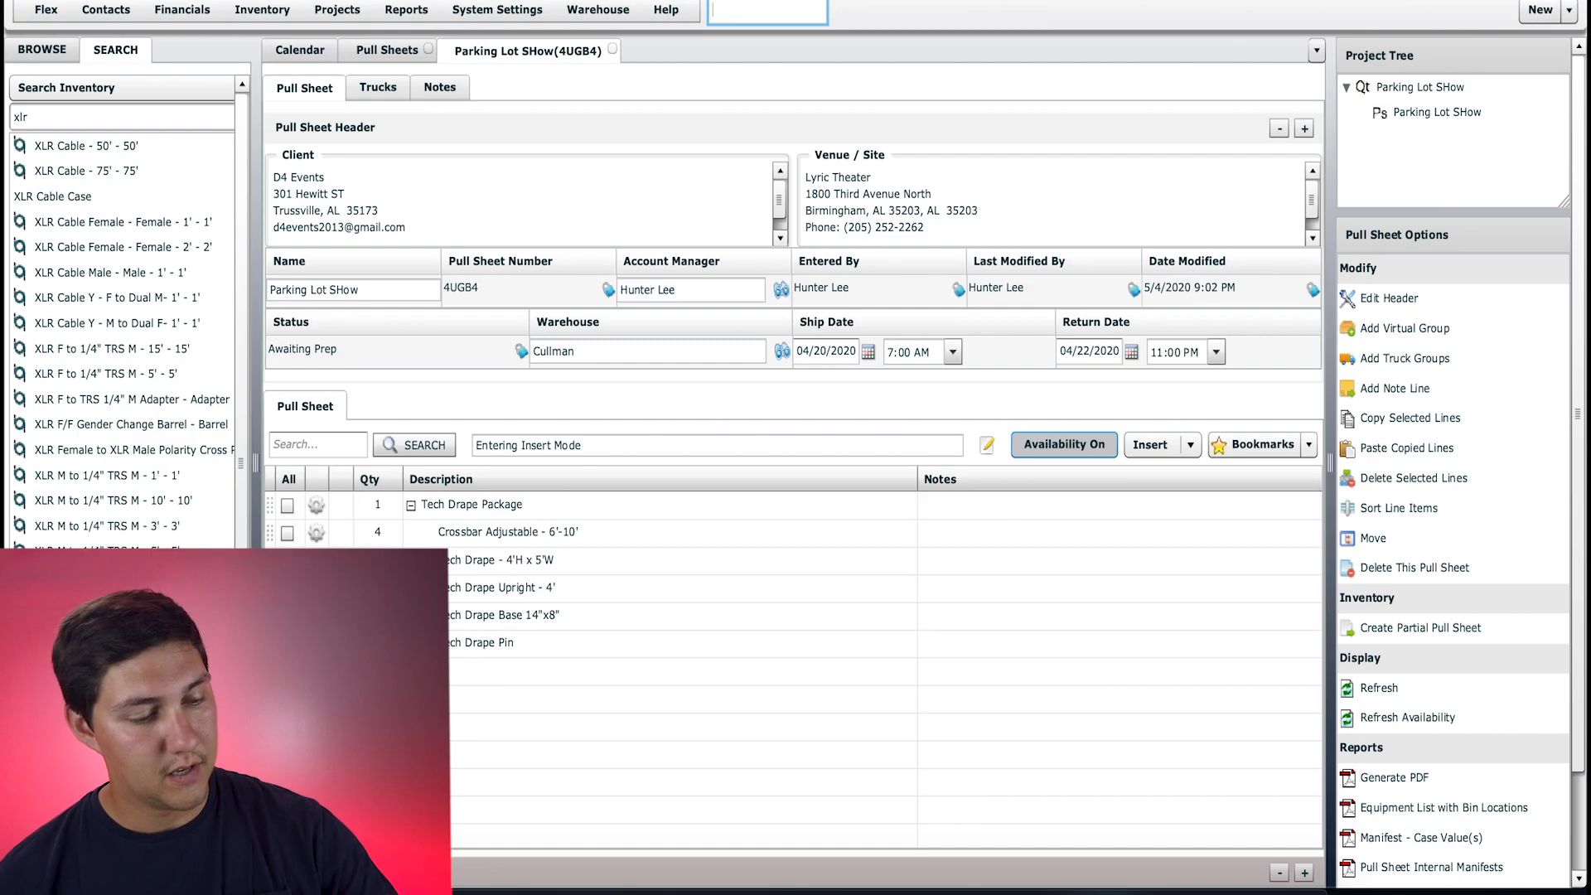
- Add one Wireless A package to the pull sheet by entering barcode 04274
text(04274)
key(Return)
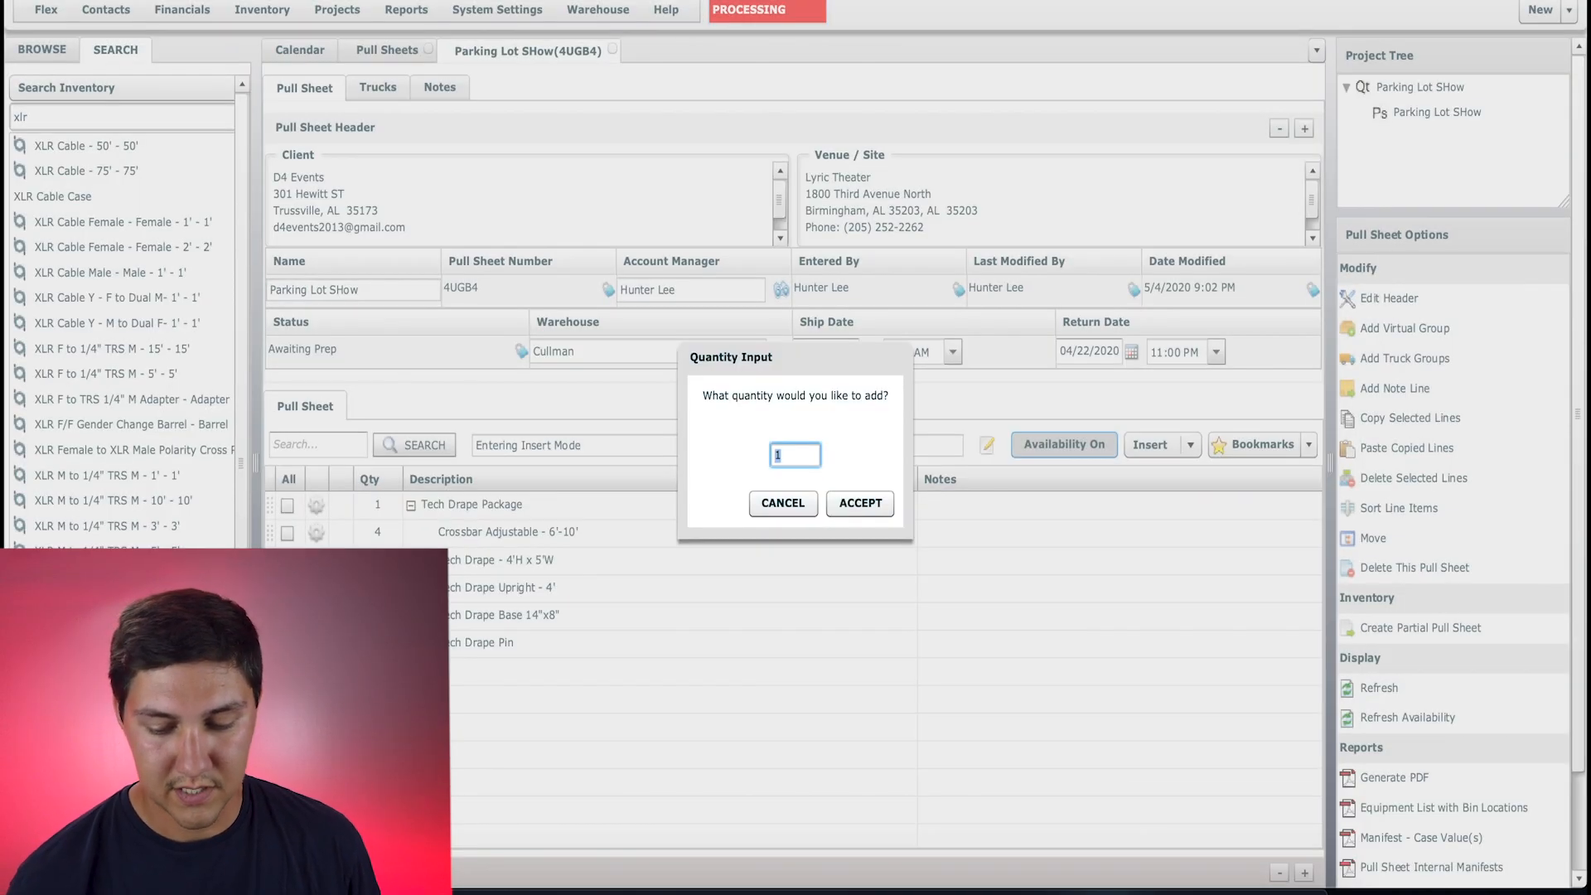
key(Return)
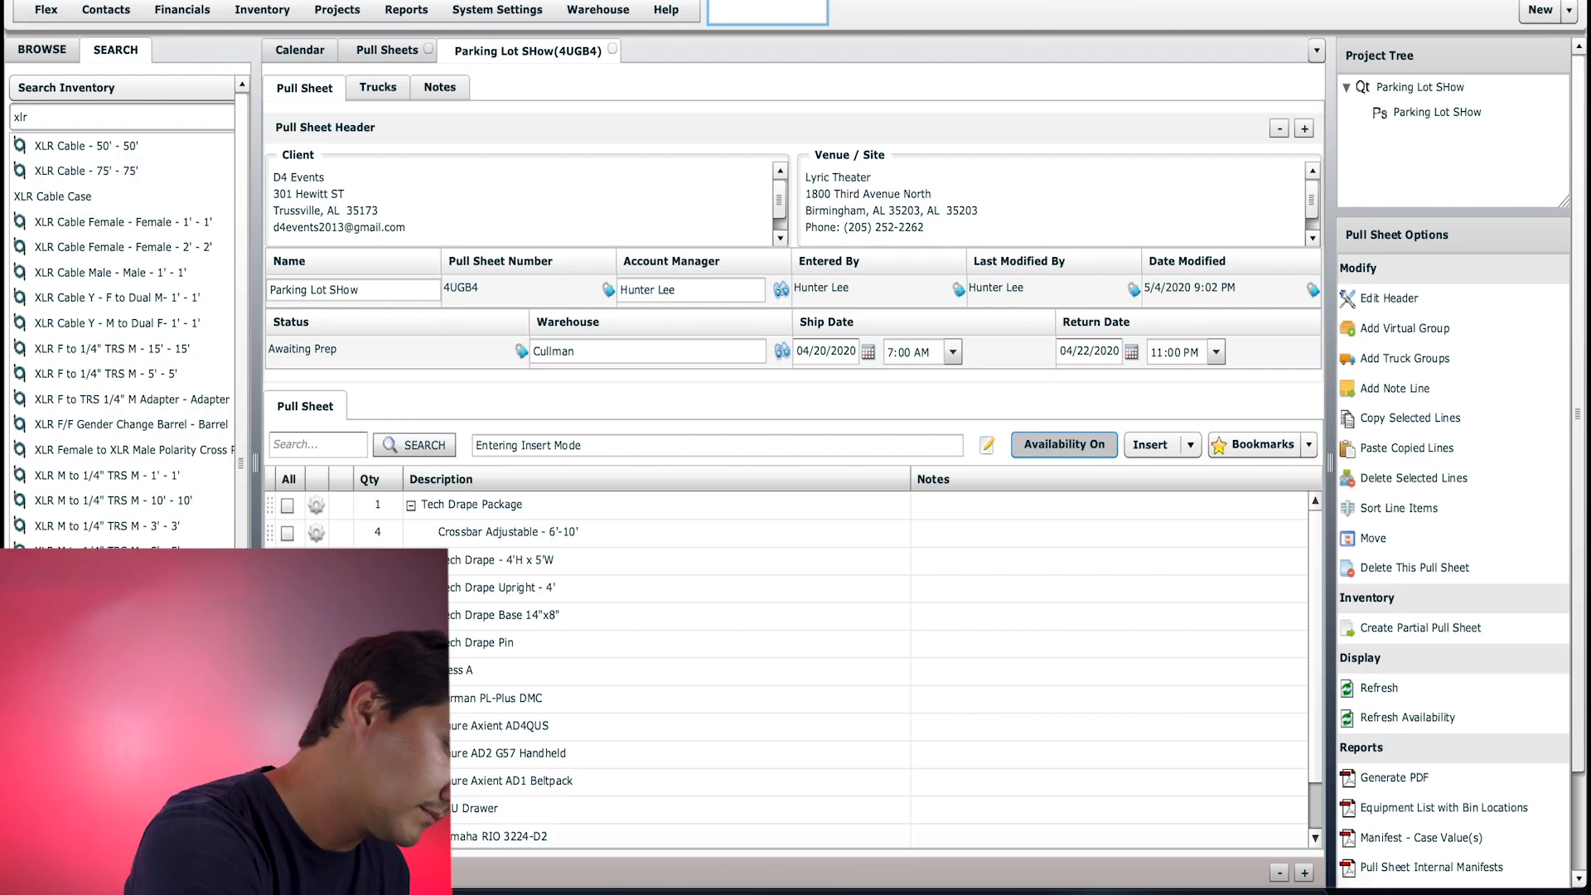
- Add five 25' cables to the pull sheet with barcode 00110 and collapse the pull sheet header
text(00116)
key(Return)
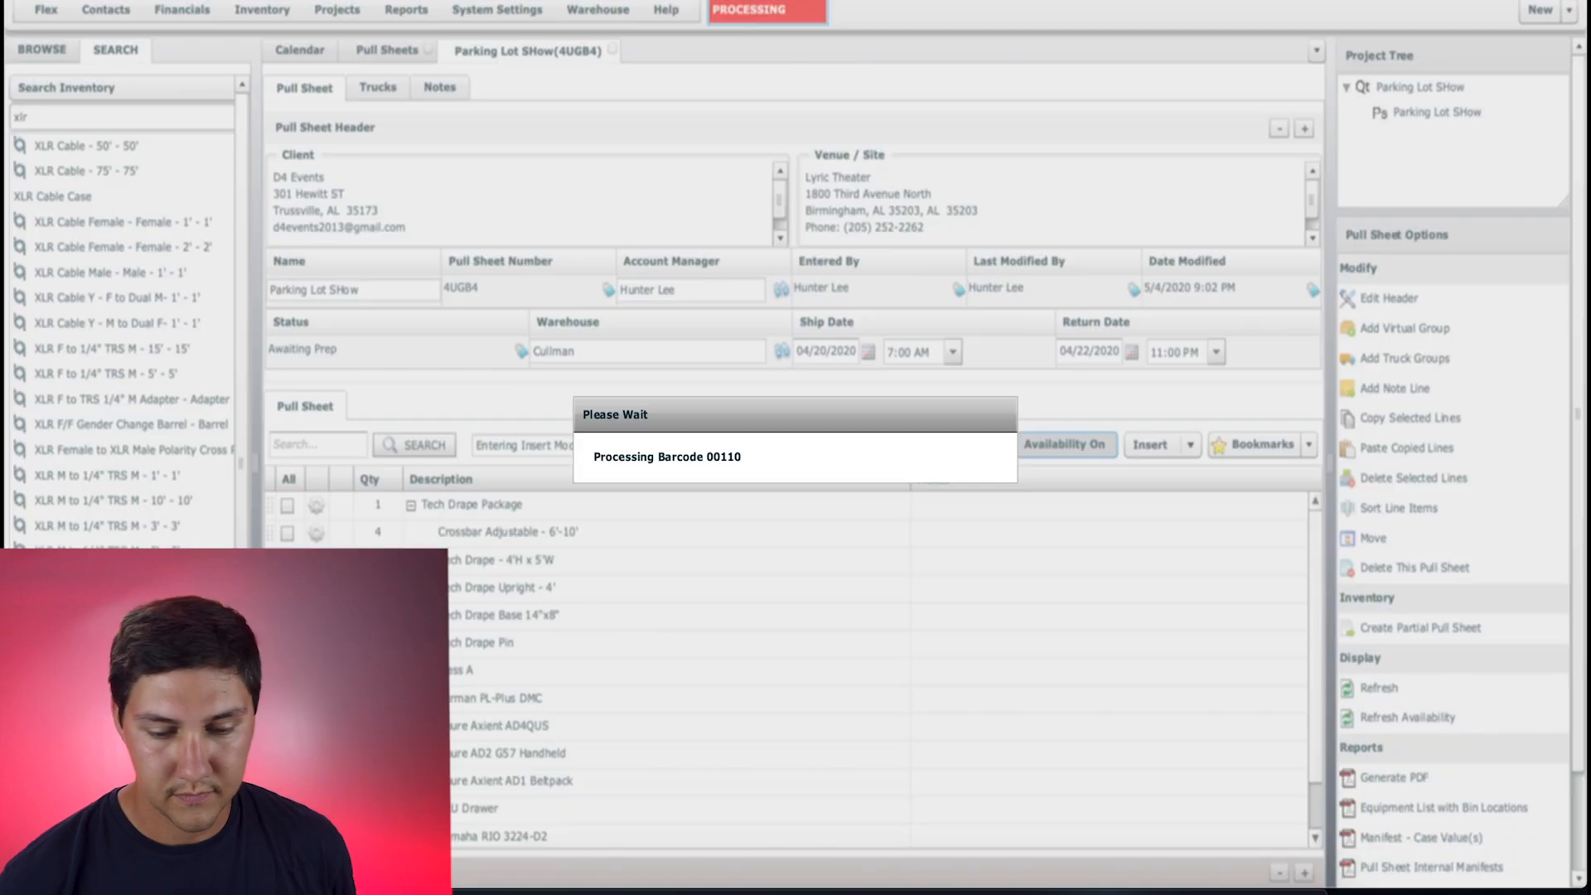
text(5)
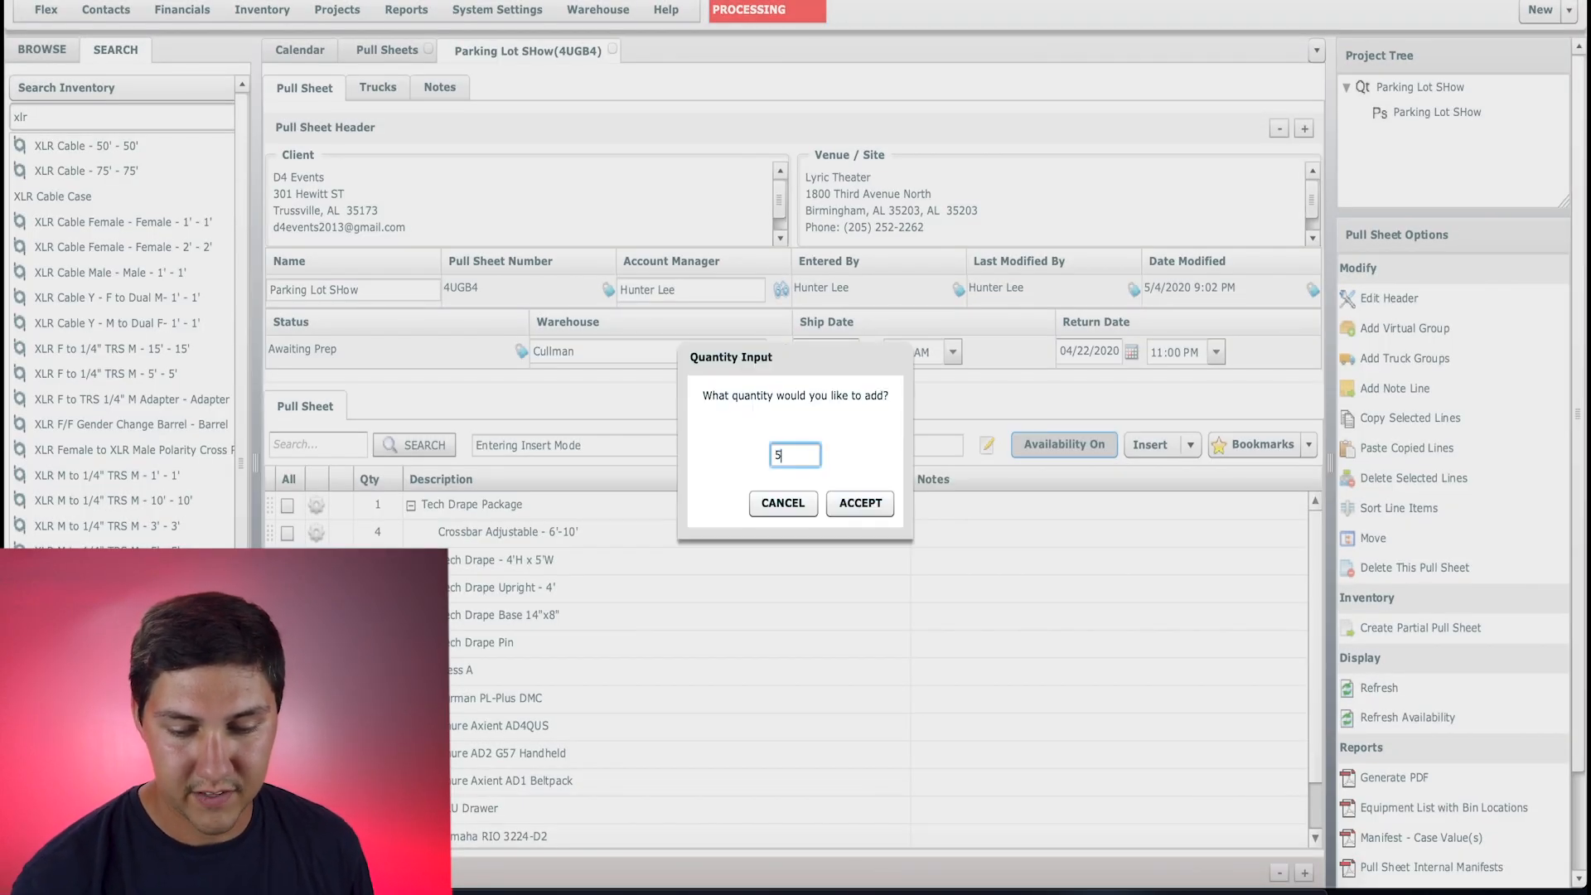
key(Return)
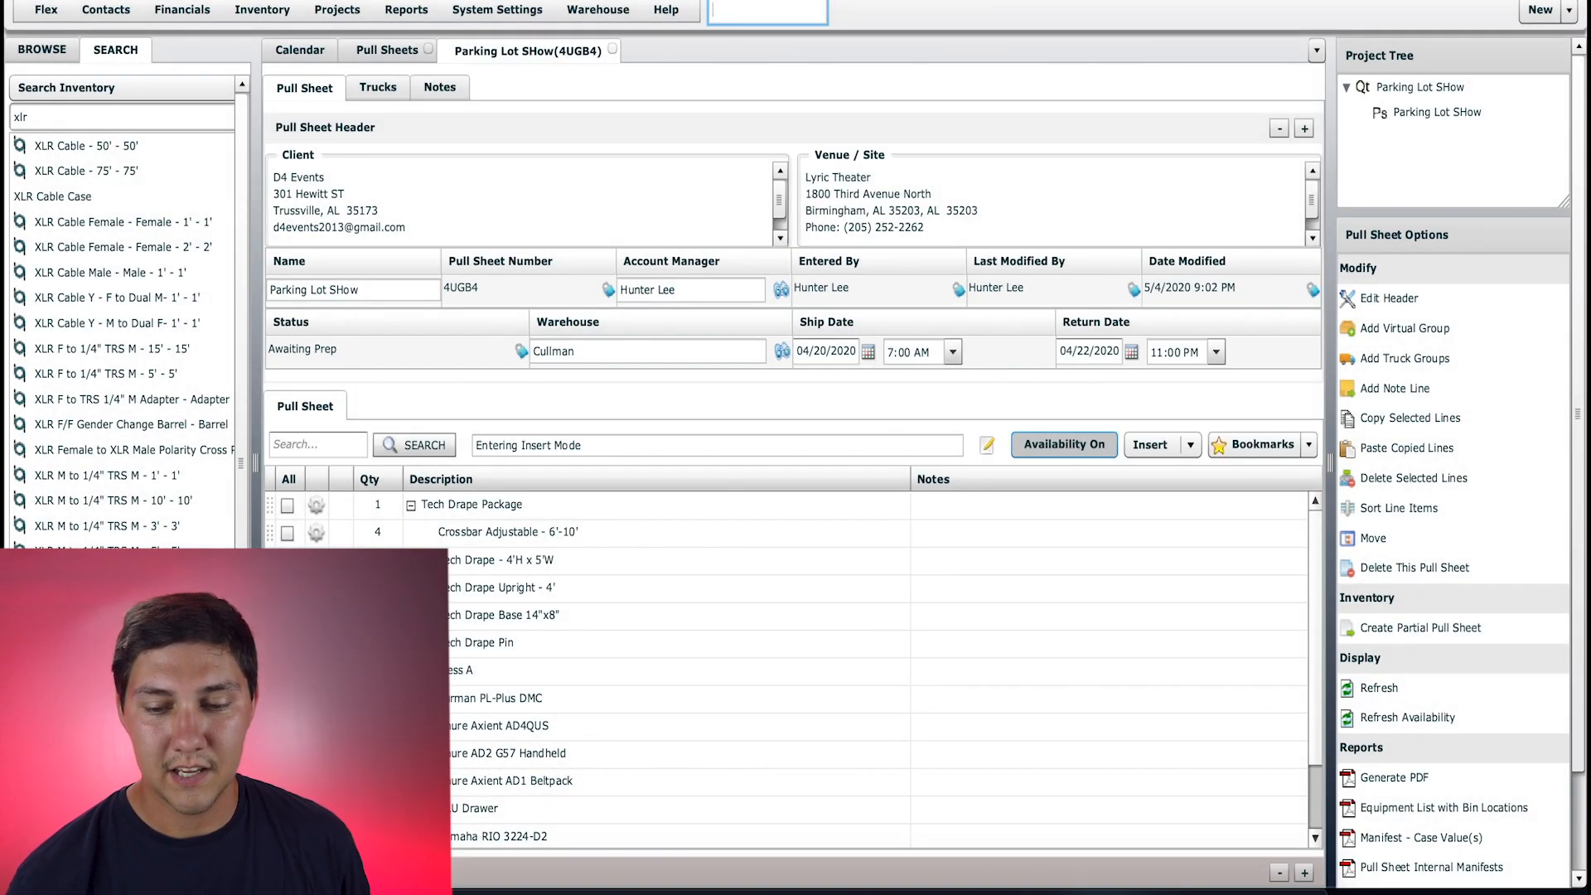
click(1278, 129)
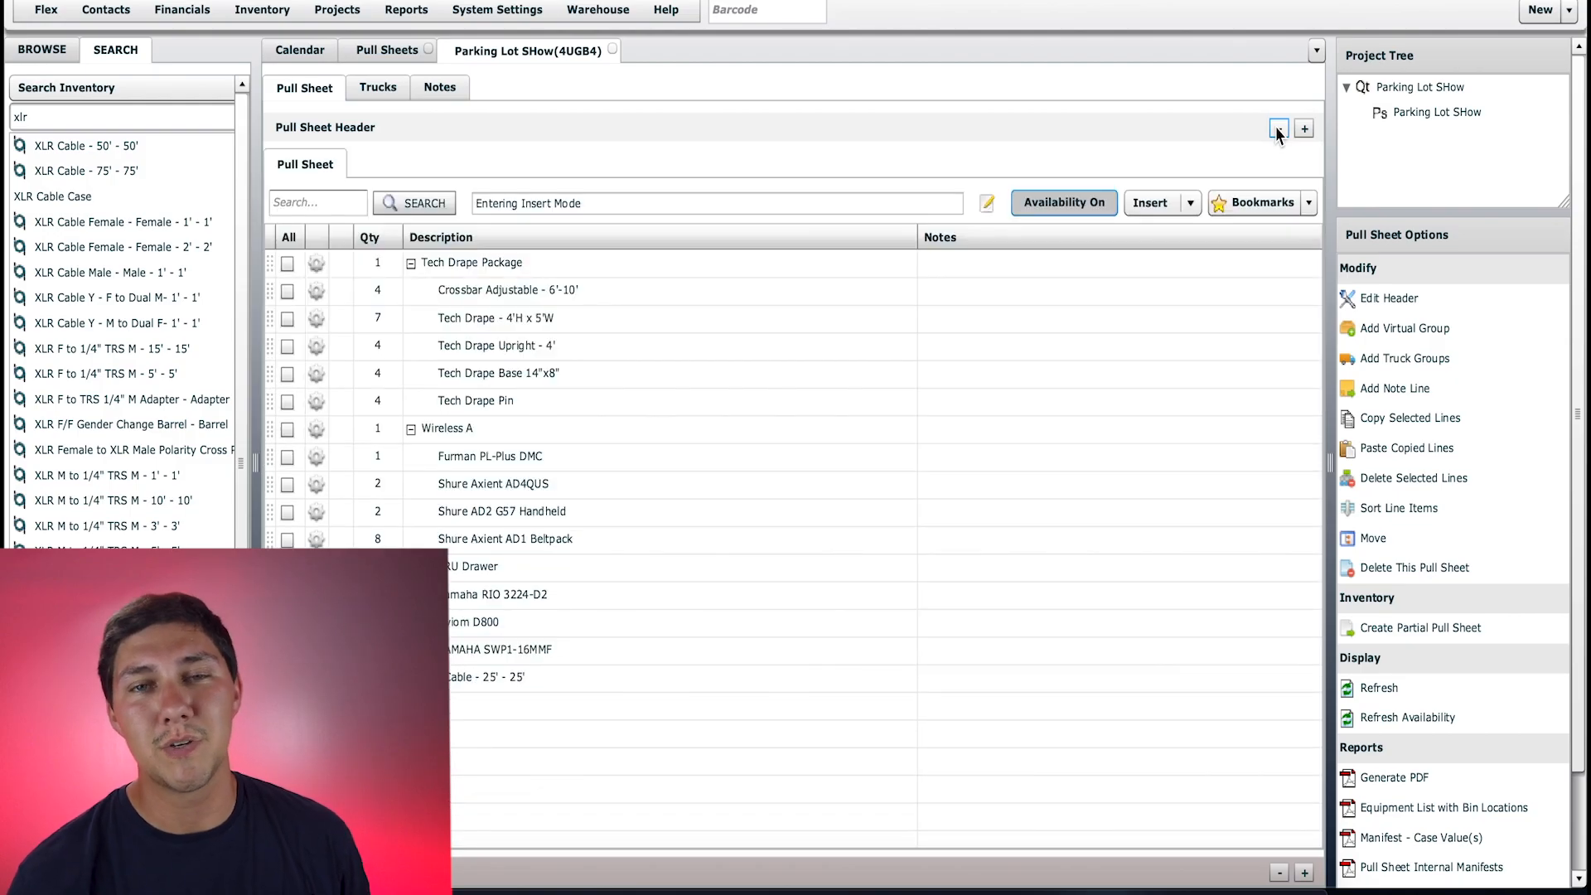